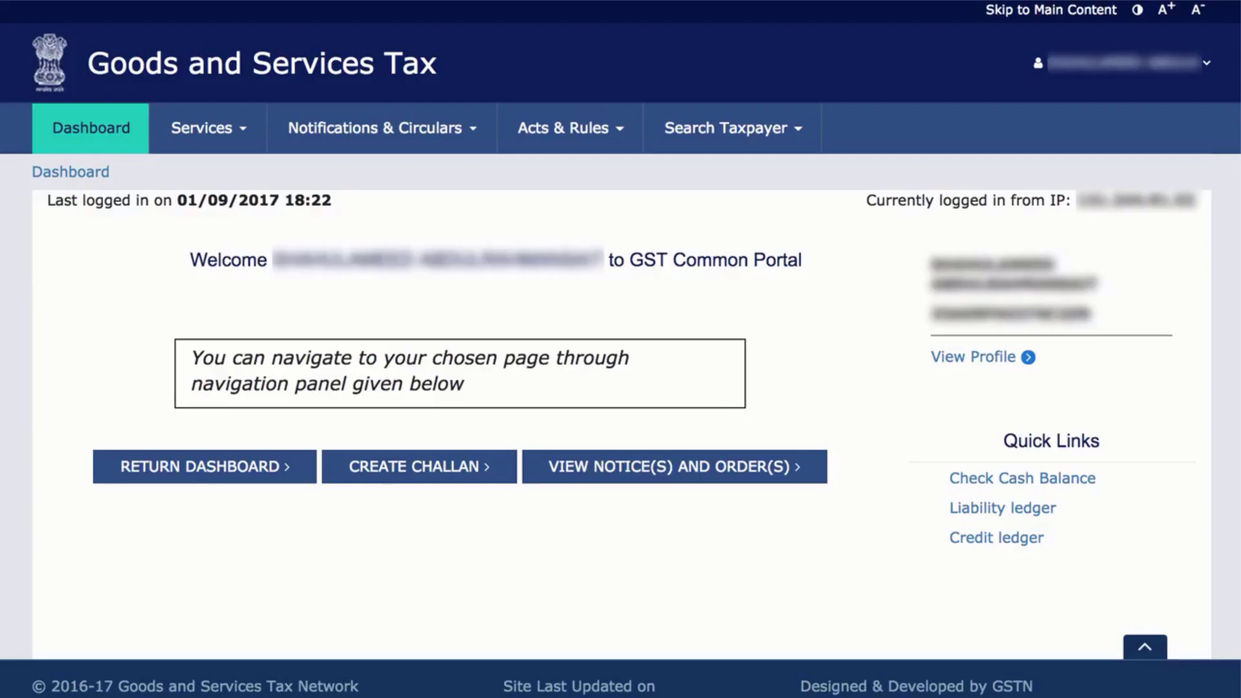
Under My Profile > Manage API Access, set Enable API Request to Yes for 30 days and confirm.
{"action": "left_click", "coordinate": [1125, 62]}
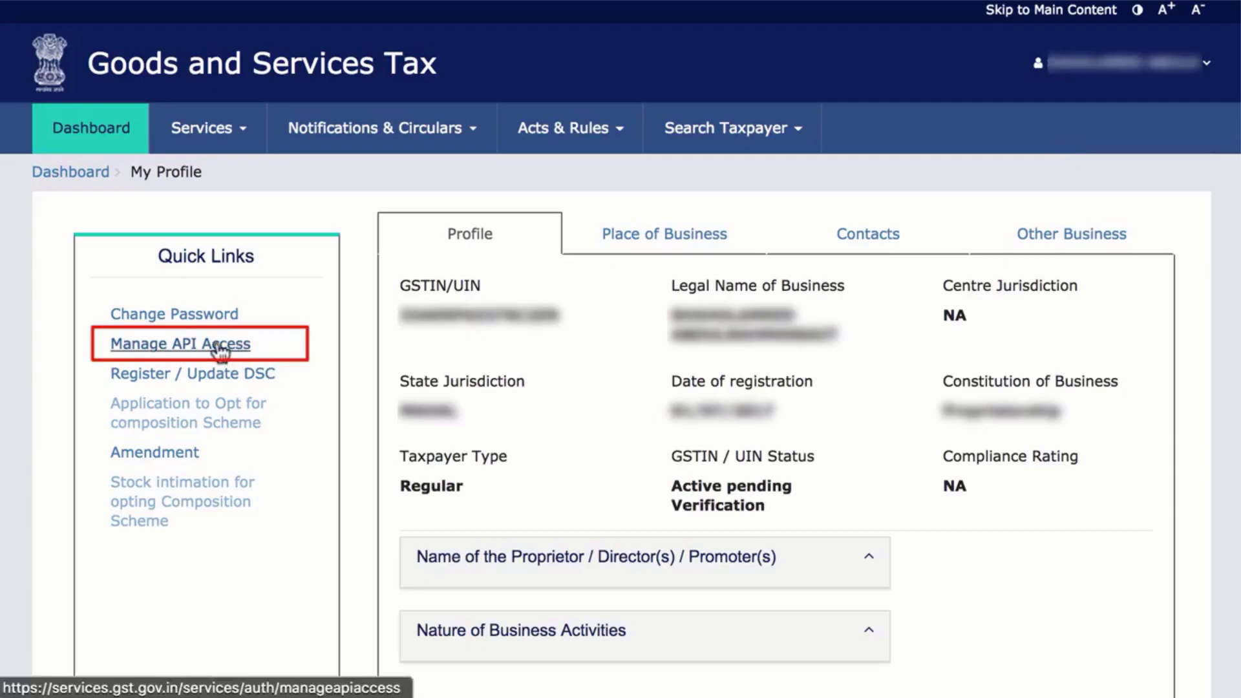
{"action": "left_click", "coordinate": [220, 347]}
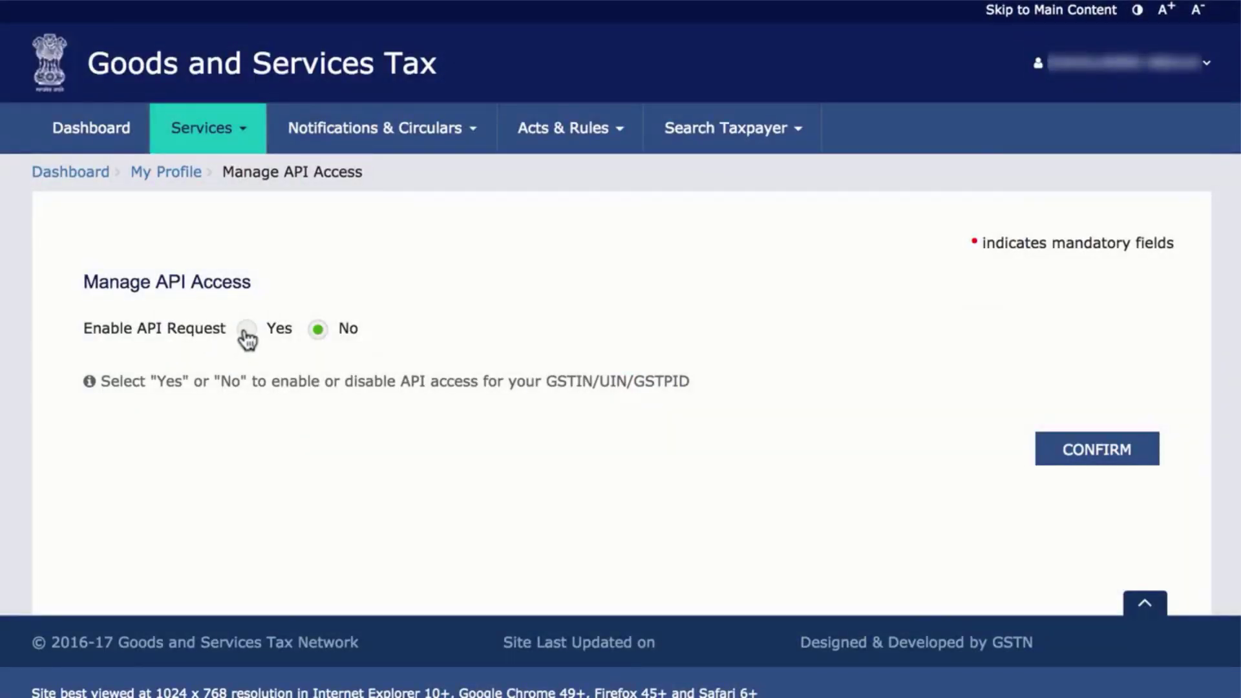
{"action": "left_click", "coordinate": [247, 331]}
{"action": "left_click", "coordinate": [410, 463]}
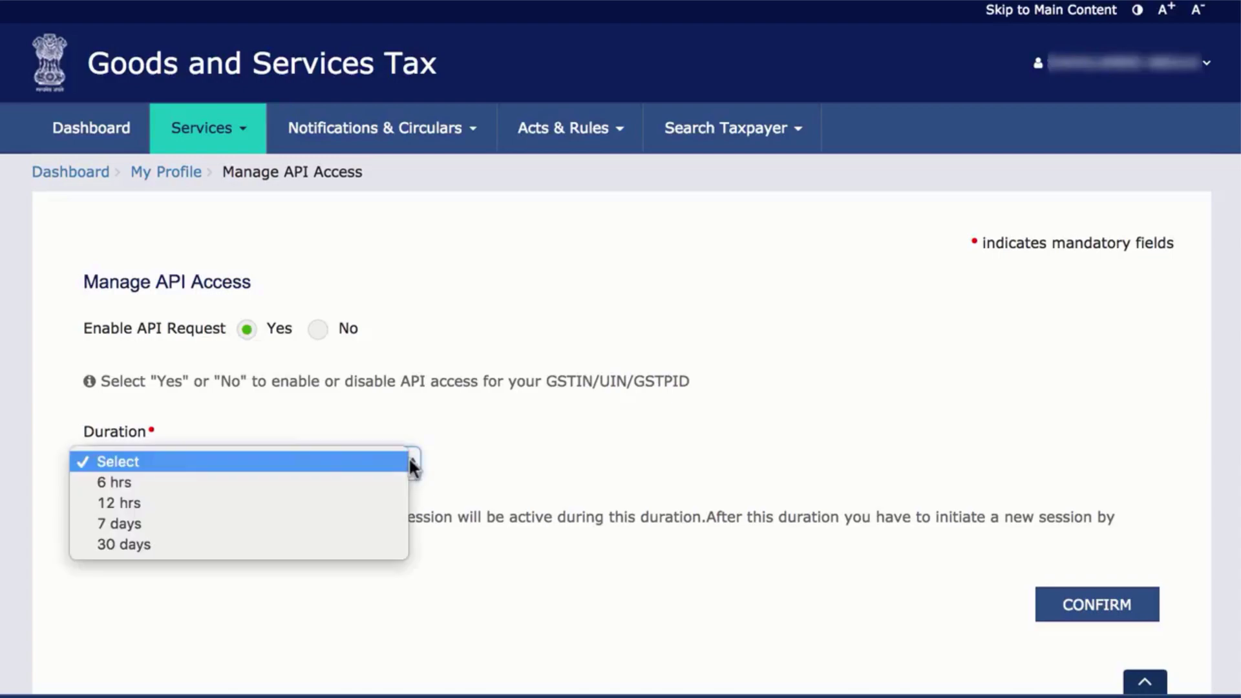
{"action": "left_click", "coordinate": [400, 545]}
{"action": "left_click", "coordinate": [1106, 611]}
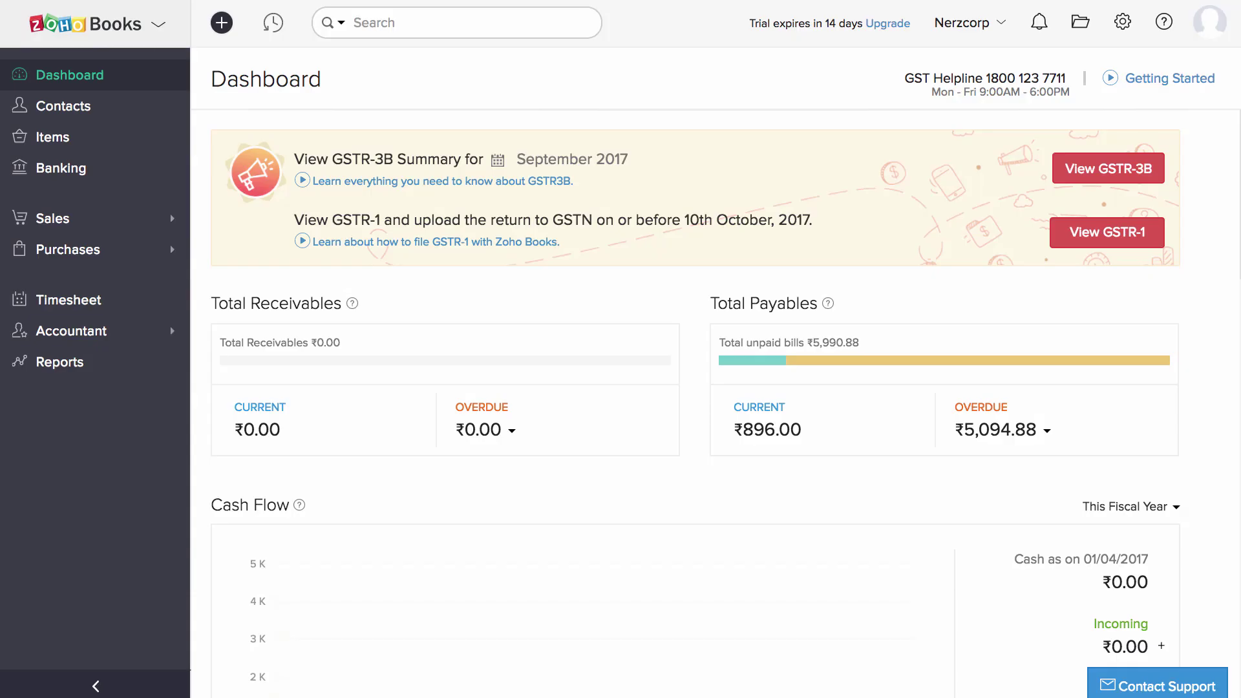
Open bill INV-0098 from Purchases > Bills in edit mode.
{"action": "left_click", "coordinate": [126, 250]}
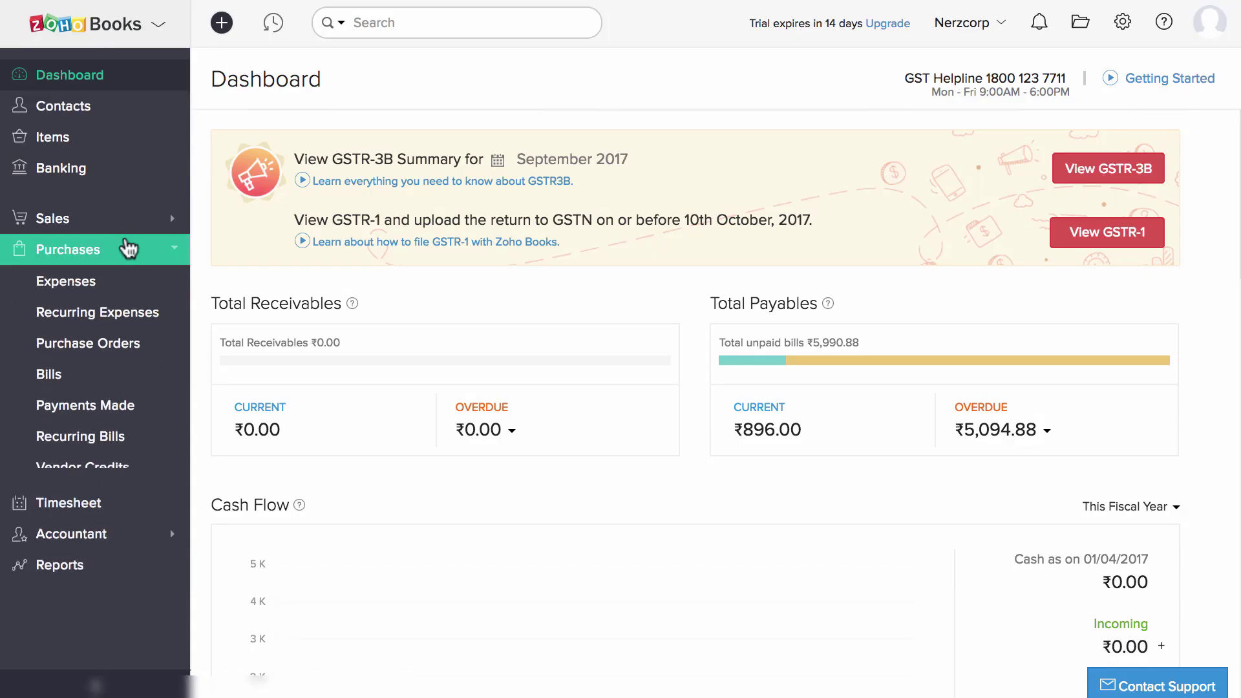
{"action": "left_click", "coordinate": [109, 375]}
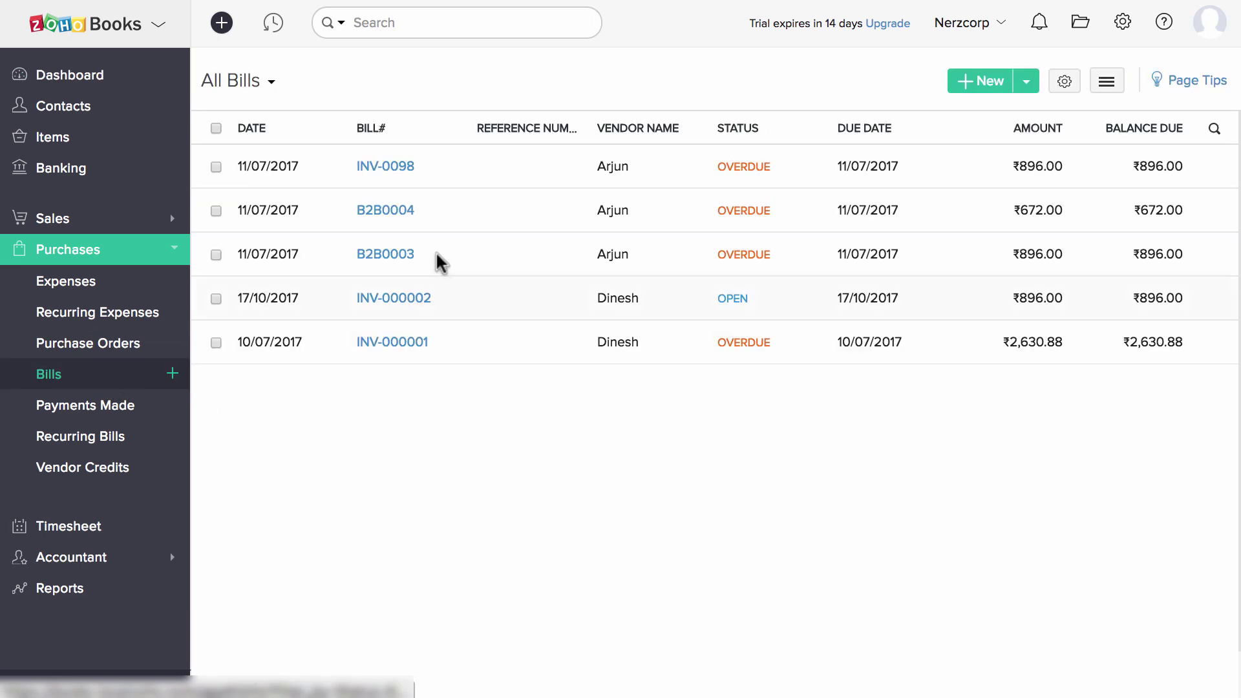
{"action": "left_click", "coordinate": [601, 184]}
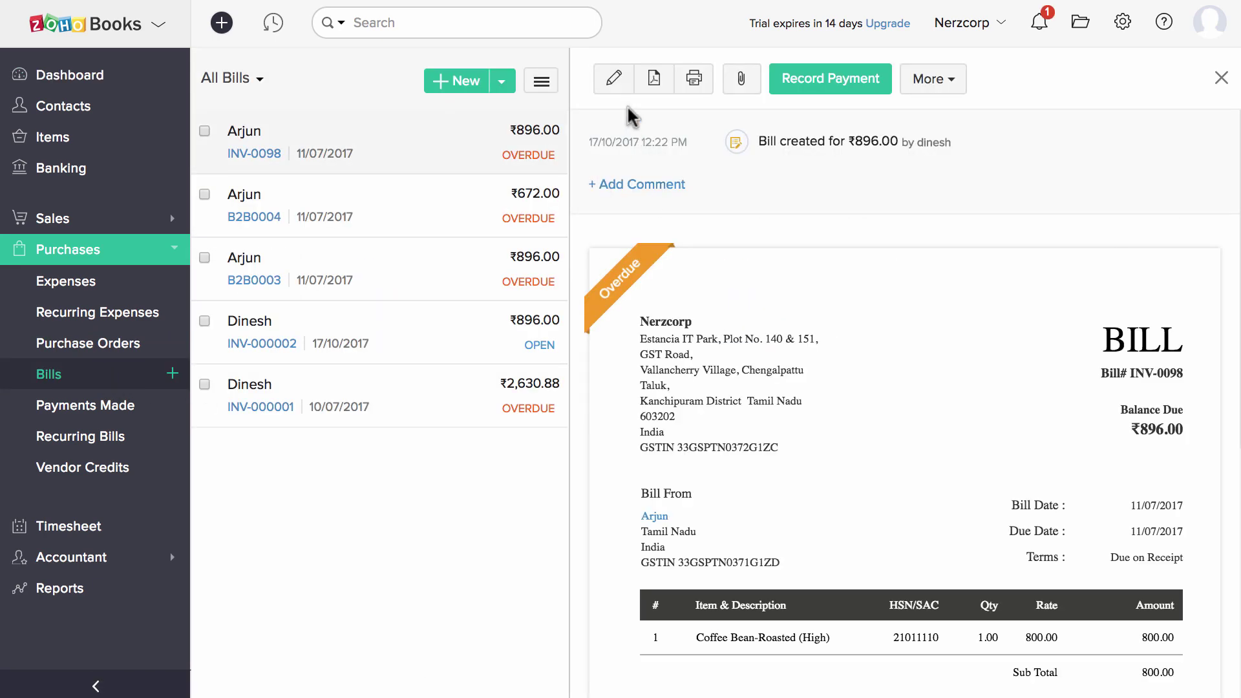
{"action": "left_click", "coordinate": [614, 79]}
Keep the Coffee Bean-Roasted (High) line marked Eligible For ITC.
{"action": "scroll", "coordinate": [916, 516], "scroll_direction": "down", "scroll_amount": 5}
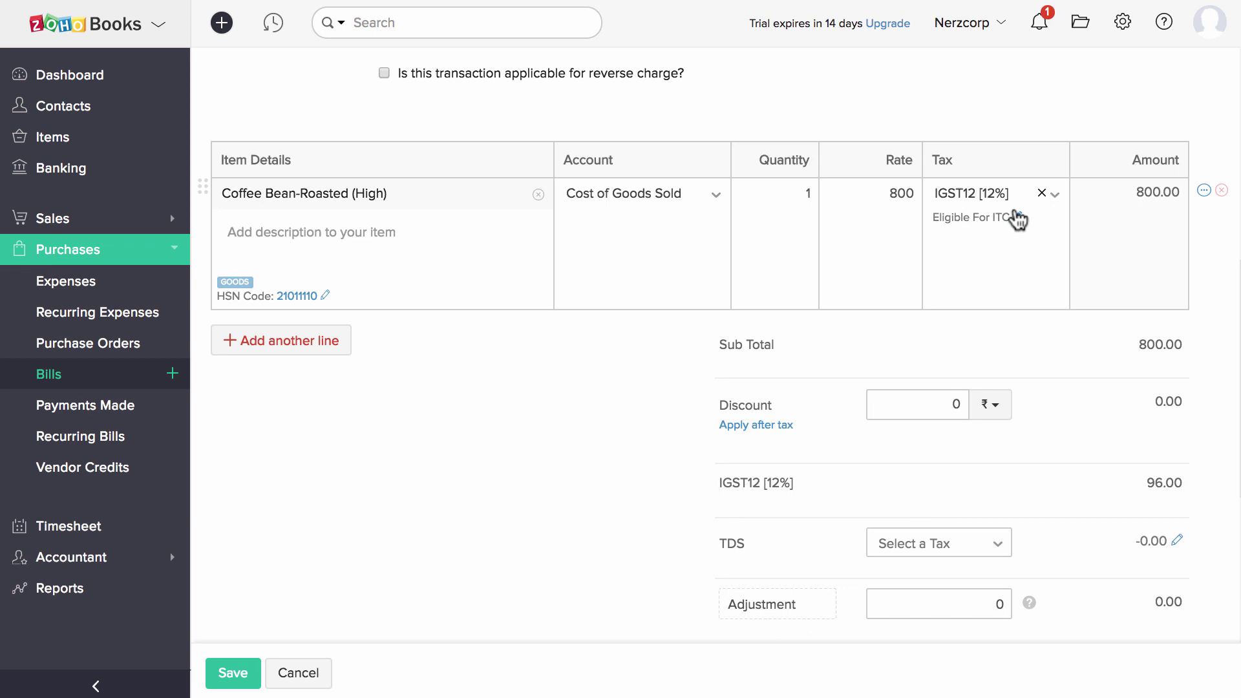
{"action": "left_click", "coordinate": [1019, 218]}
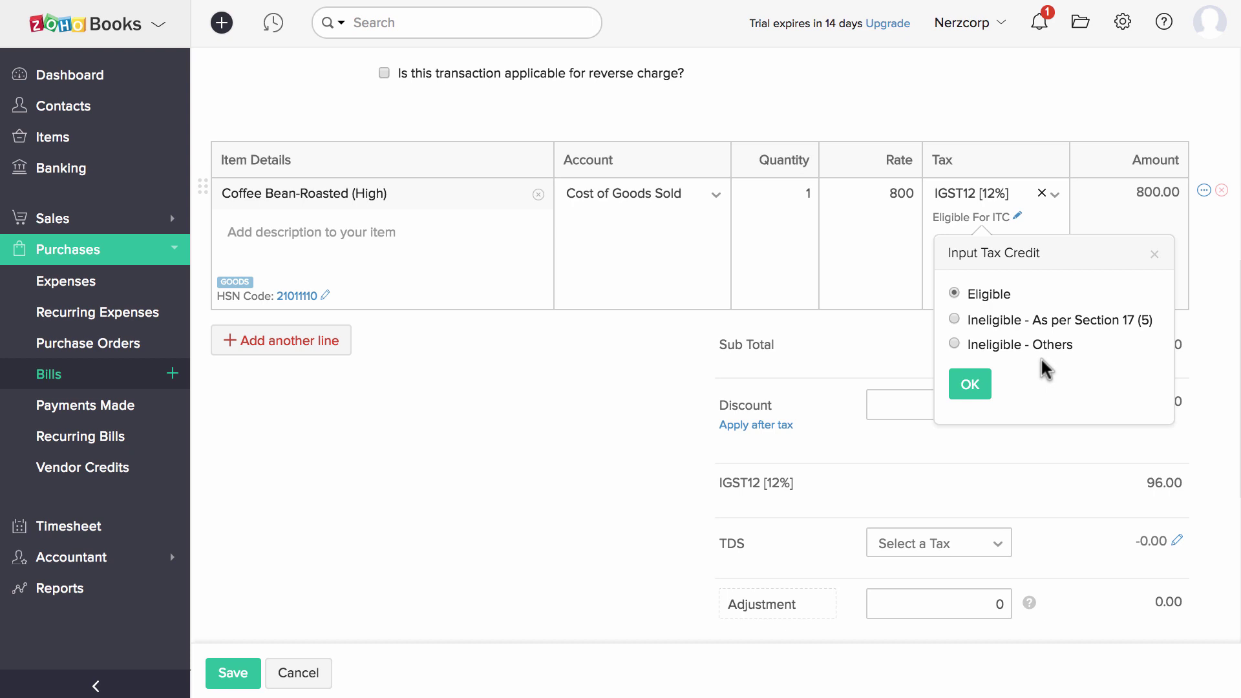
{"action": "left_click", "coordinate": [970, 384]}
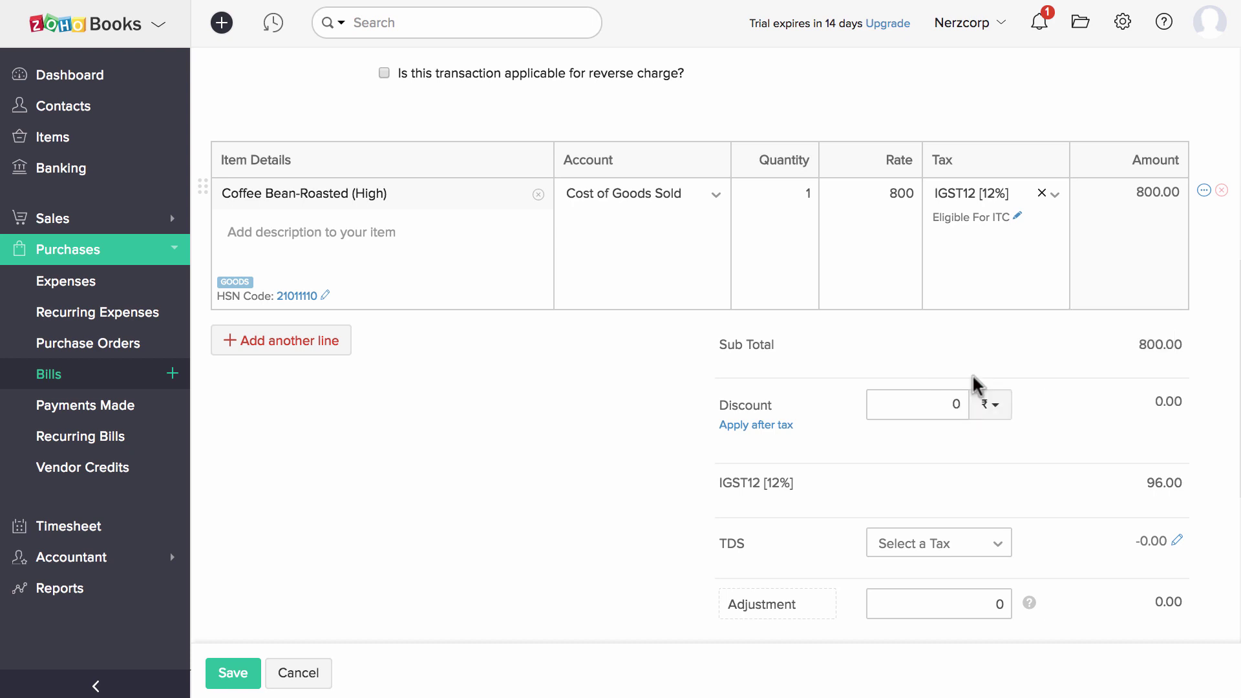
Open the GSTR-2 return for July 2017 from the Accountant GST filing overview.
{"action": "left_click", "coordinate": [145, 557]}
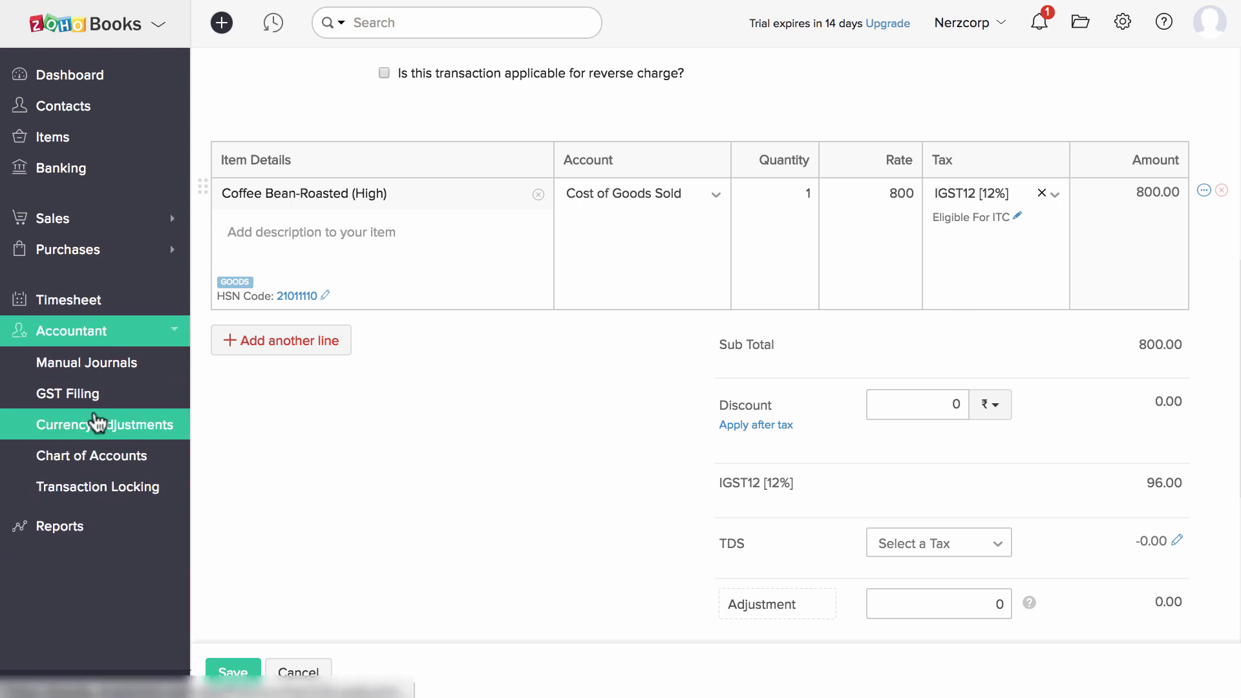
{"action": "left_click", "coordinate": [89, 396]}
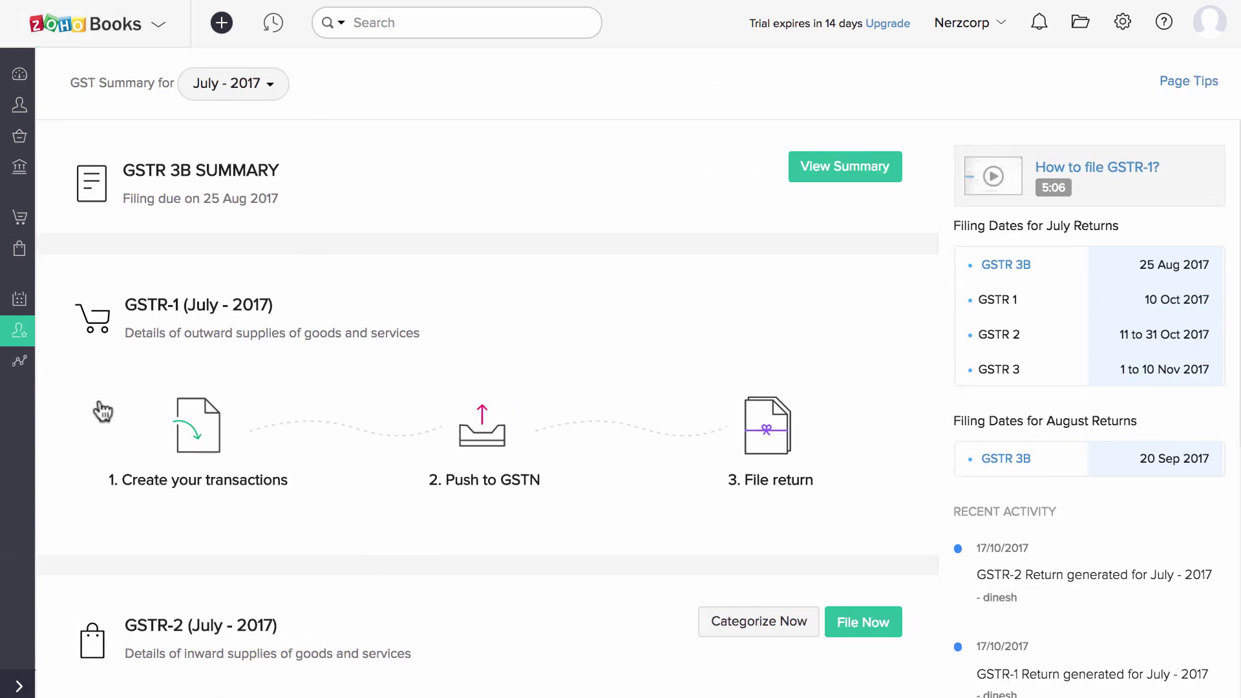
{"action": "left_click", "coordinate": [266, 84]}
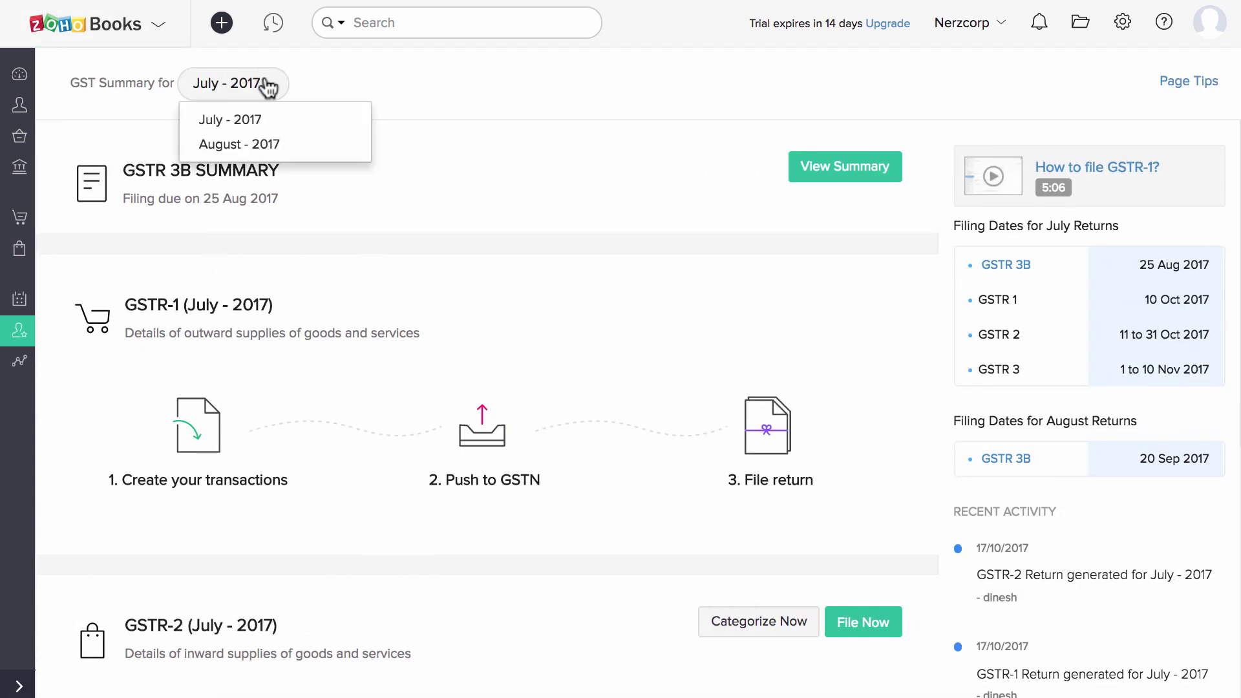
{"action": "left_click", "coordinate": [299, 122]}
{"action": "scroll", "coordinate": [554, 338], "scroll_direction": "down", "scroll_amount": 7}
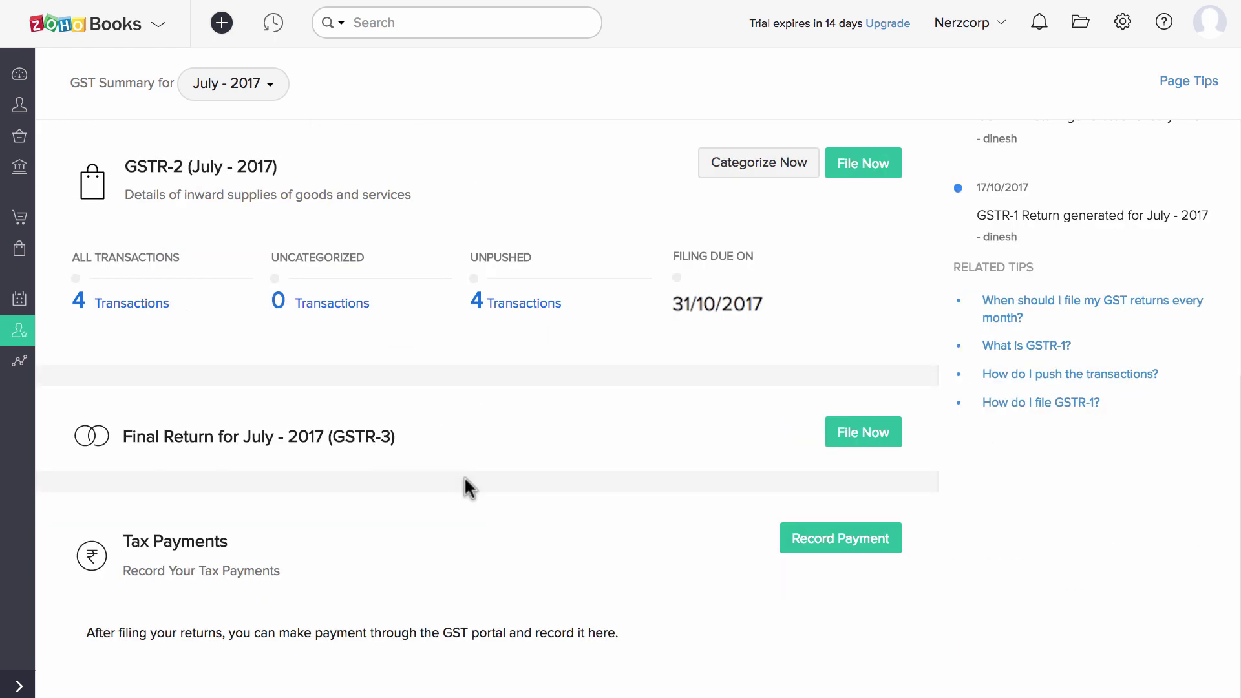
{"action": "left_click", "coordinate": [162, 303]}
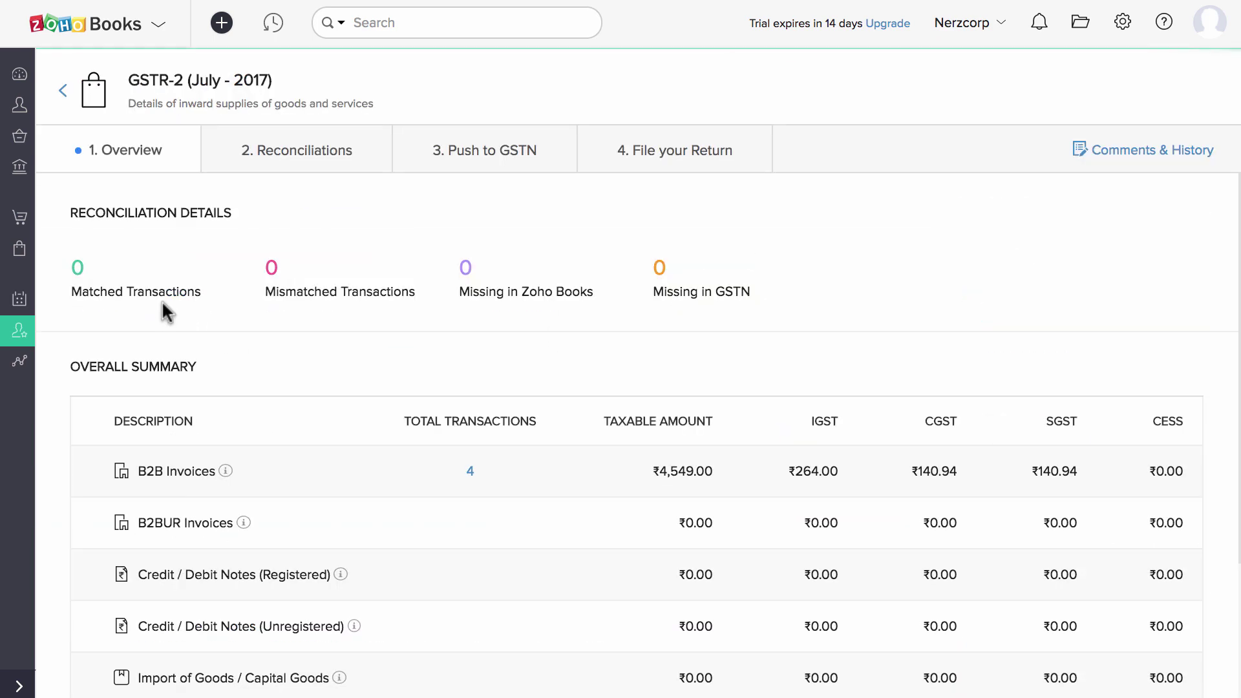
List the four B2B invoices as Bills / Expenses, check the filters, then open Reconciliations.
{"action": "scroll", "coordinate": [351, 337], "scroll_direction": "down", "scroll_amount": 3}
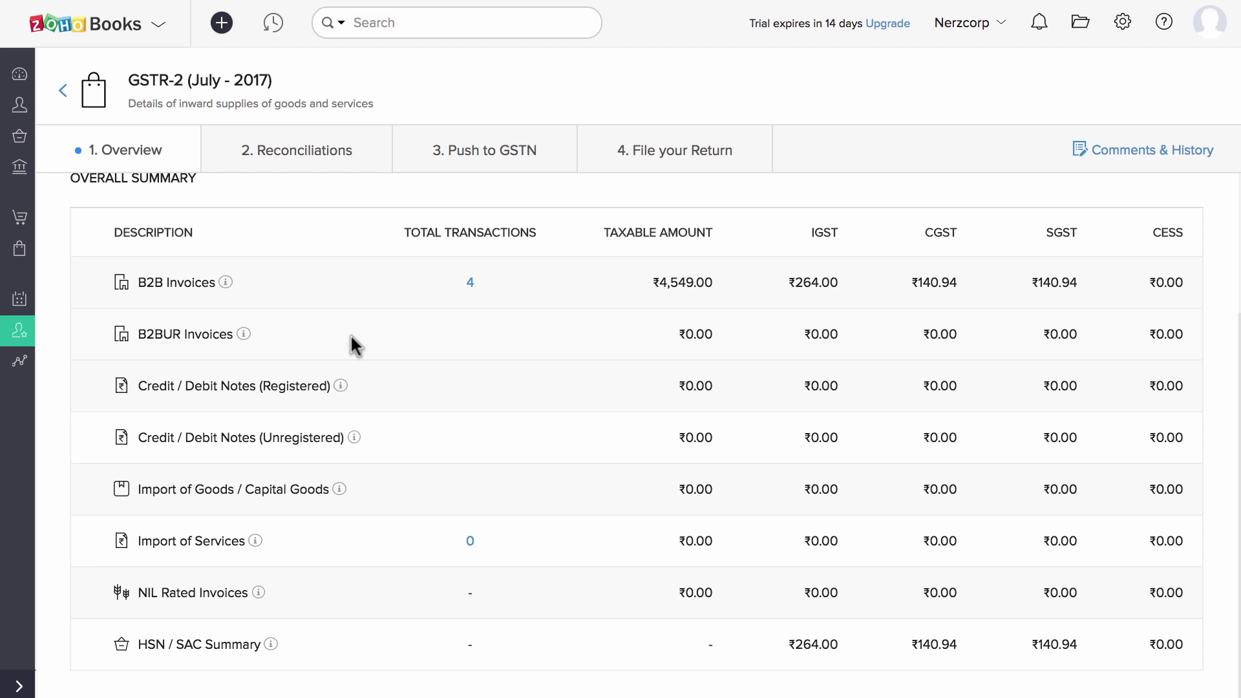
{"action": "left_click", "coordinate": [470, 283]}
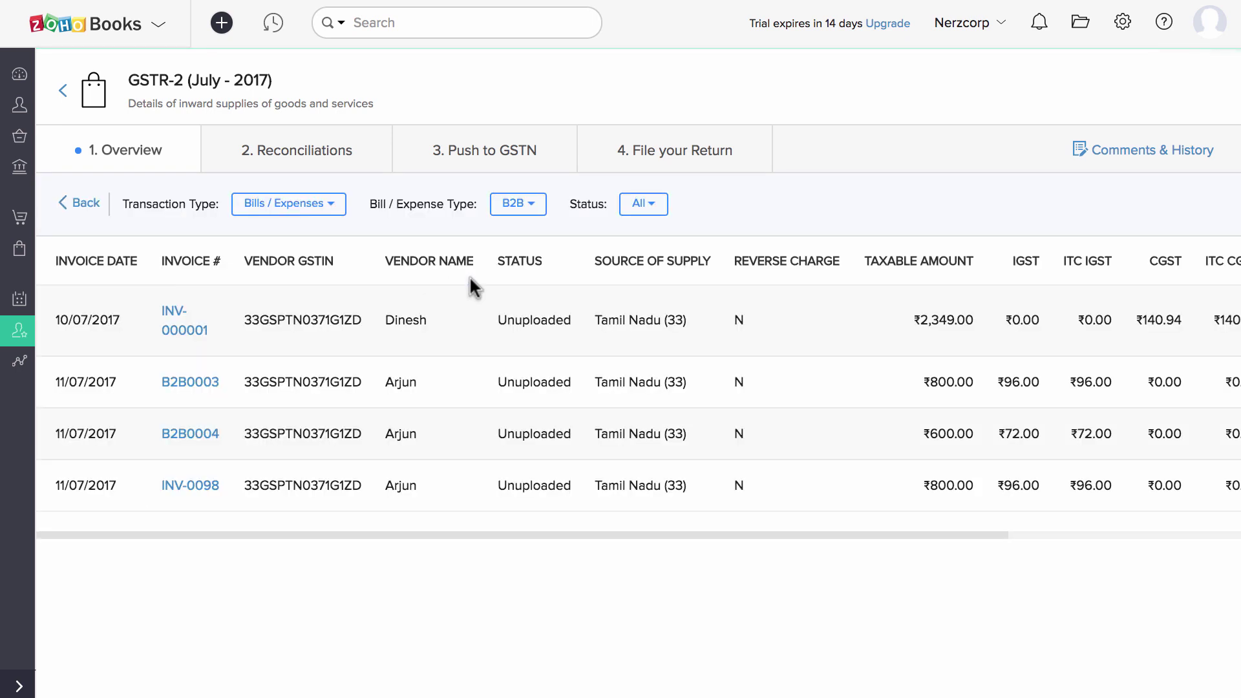
{"action": "left_click", "coordinate": [331, 205]}
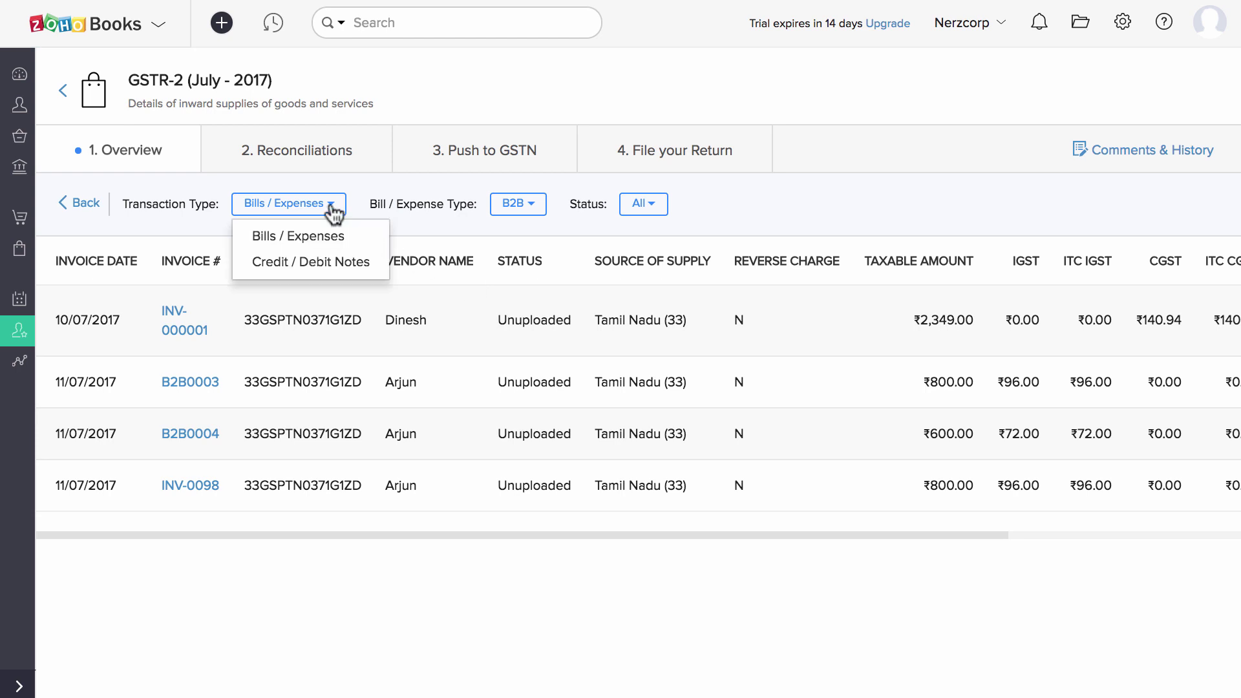
{"action": "left_click", "coordinate": [441, 230]}
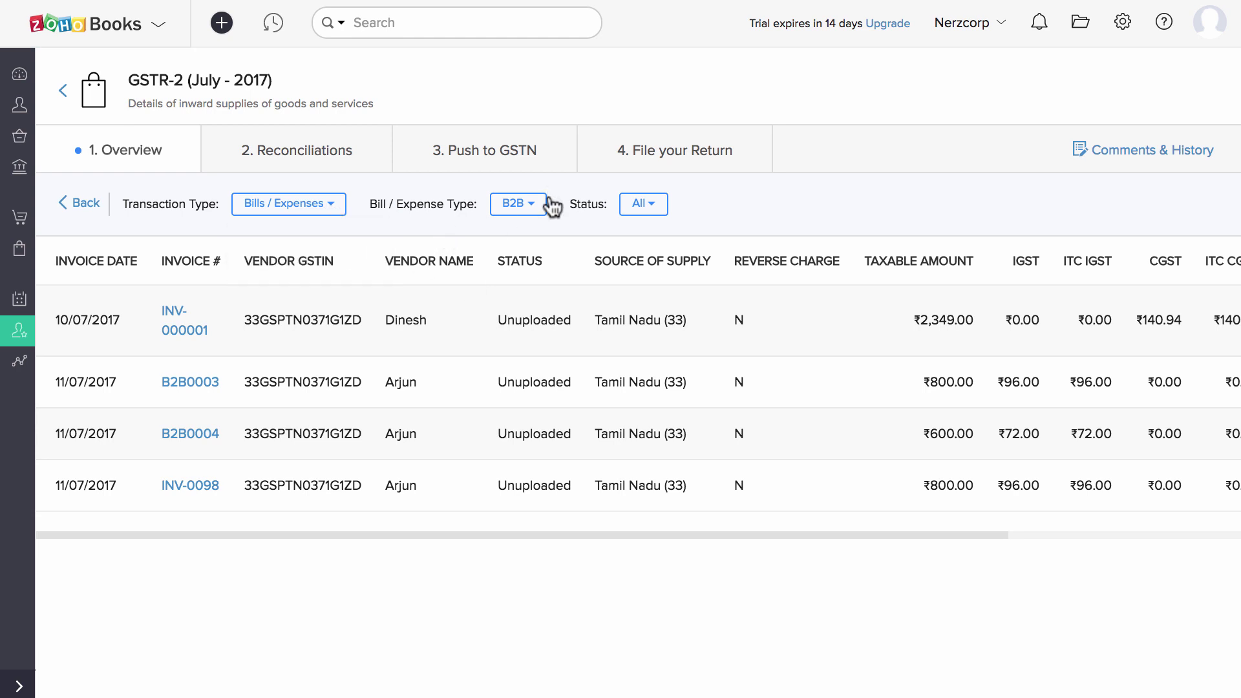
{"action": "left_click", "coordinate": [526, 207]}
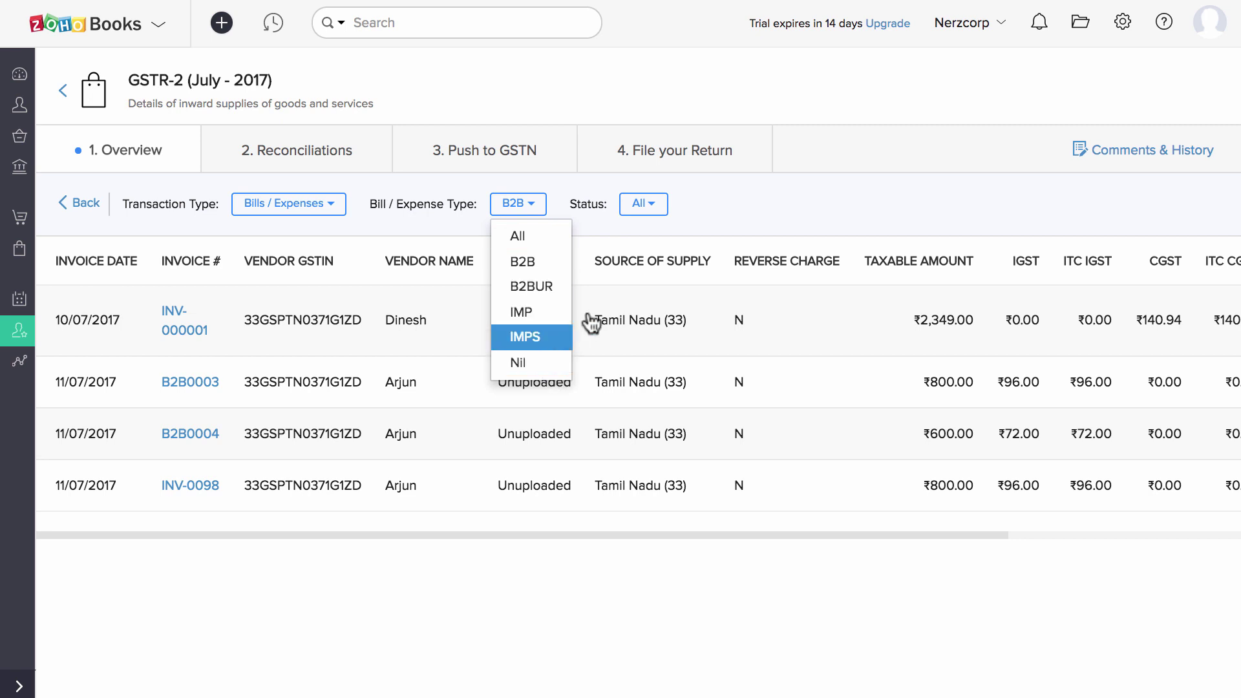
{"action": "left_click", "coordinate": [643, 207]}
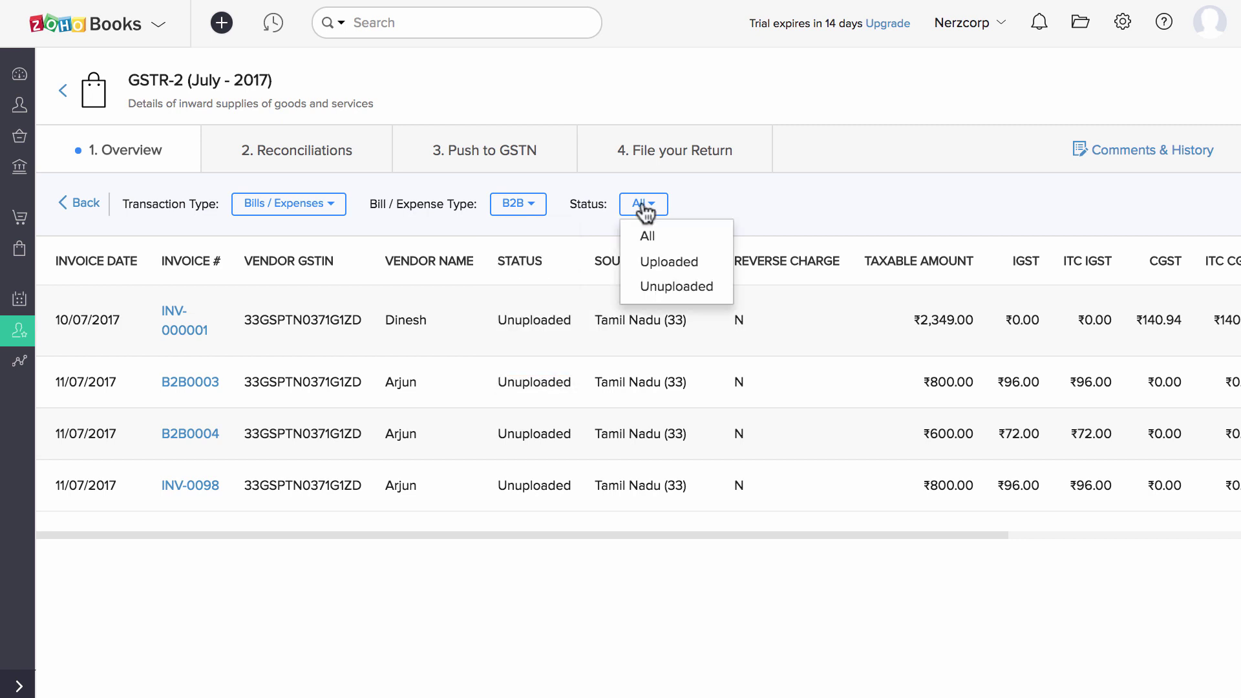
{"action": "left_click", "coordinate": [762, 189]}
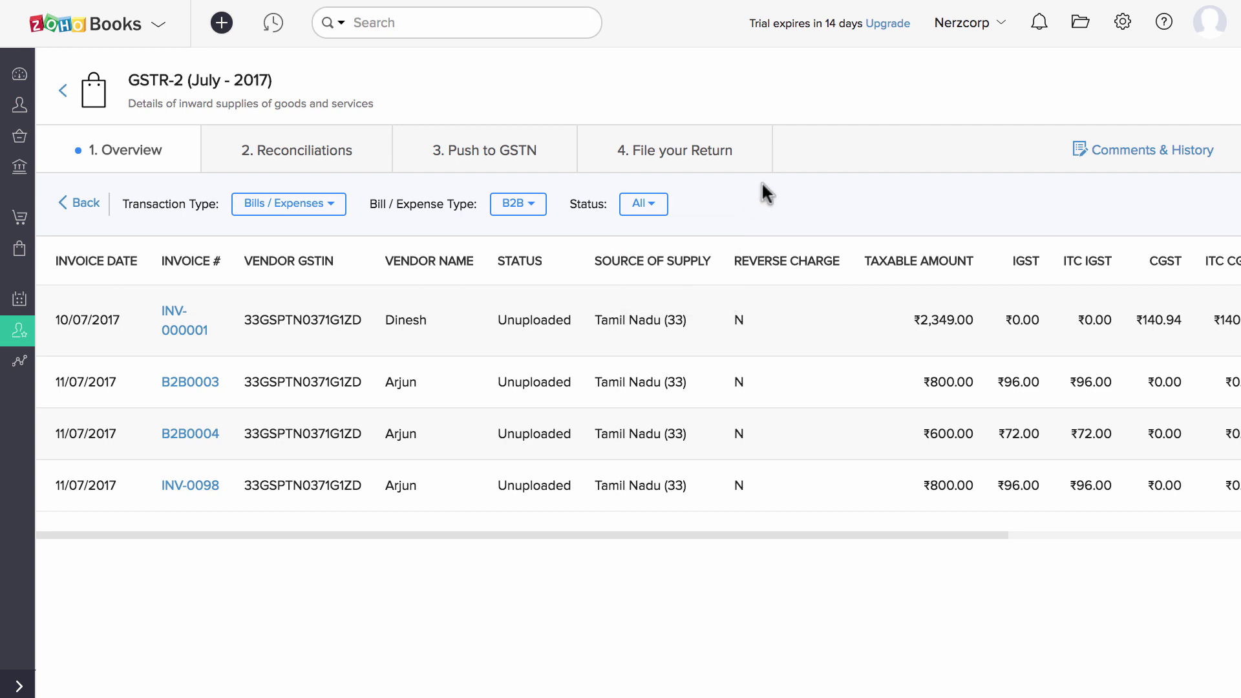
{"action": "left_click", "coordinate": [339, 156]}
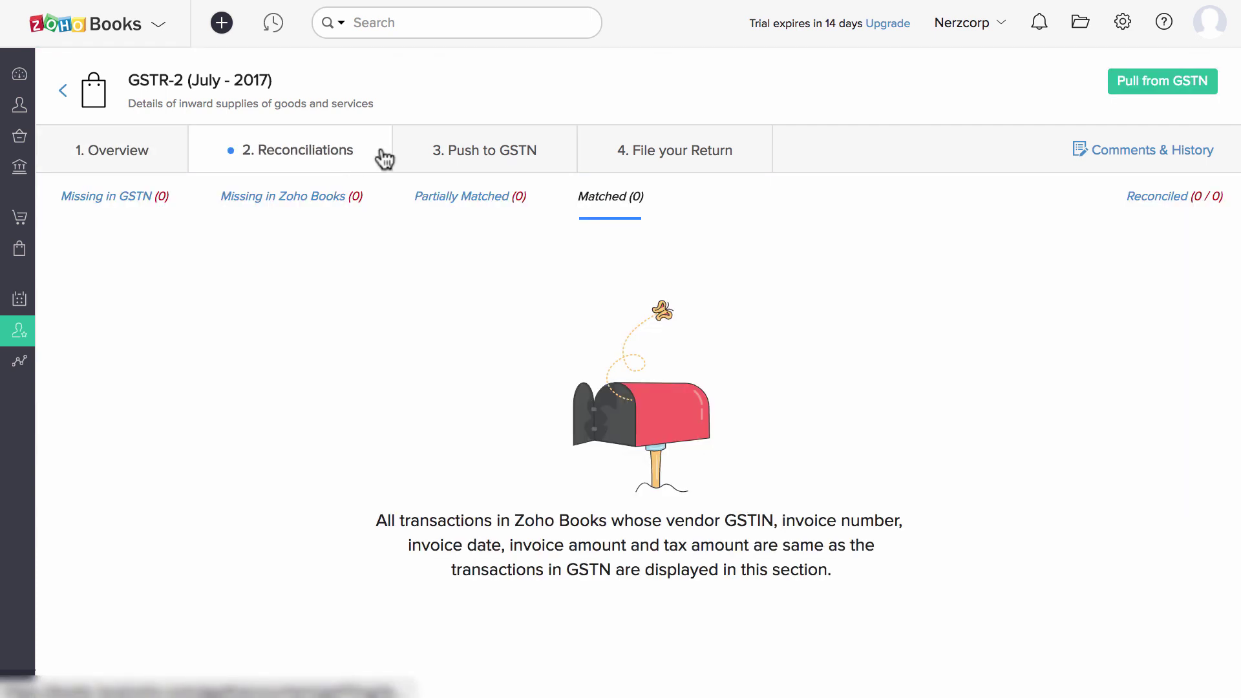
Pull the July 2017 GSTR-2 data from GSTN, reconnecting with a generated one-time password.
{"action": "left_click", "coordinate": [1125, 86]}
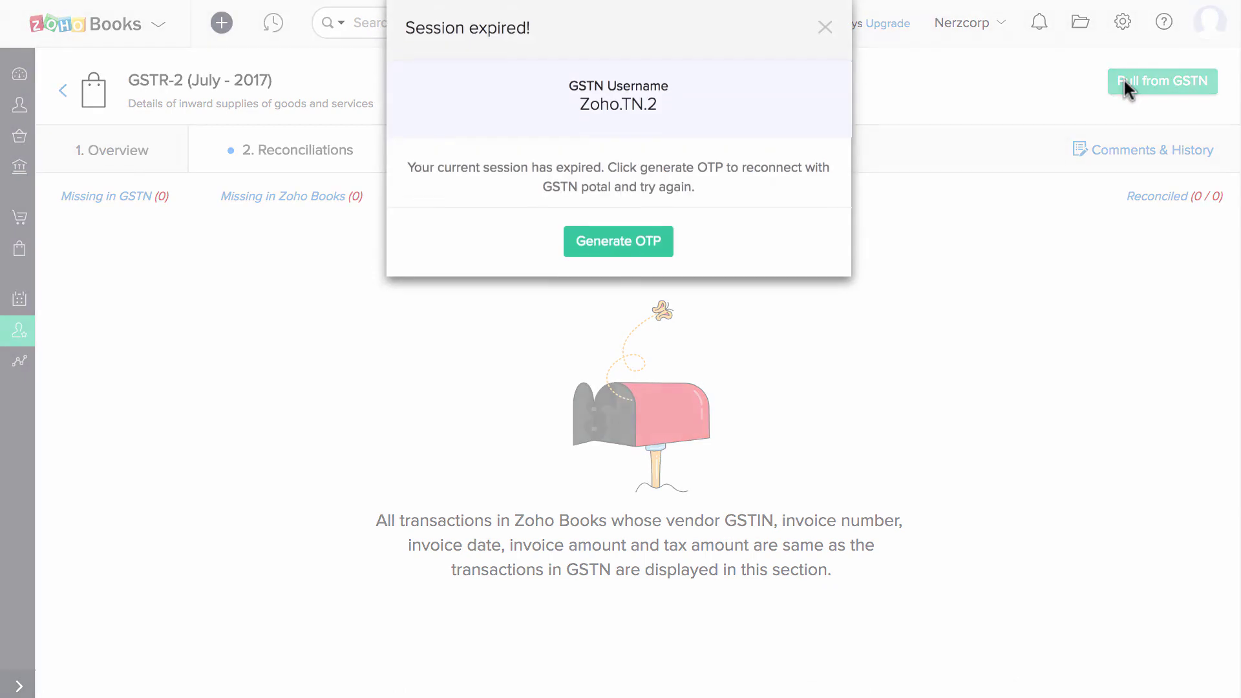
{"action": "left_click", "coordinate": [628, 245]}
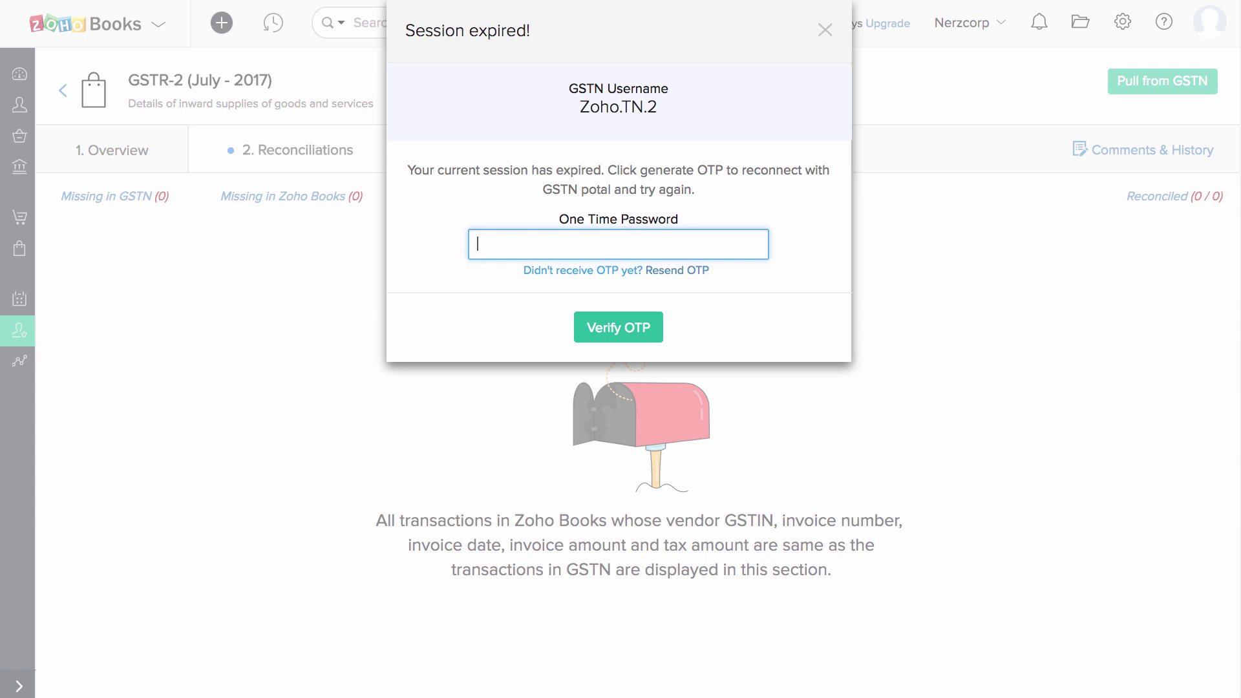
{"action": "left_click", "coordinate": [627, 320]}
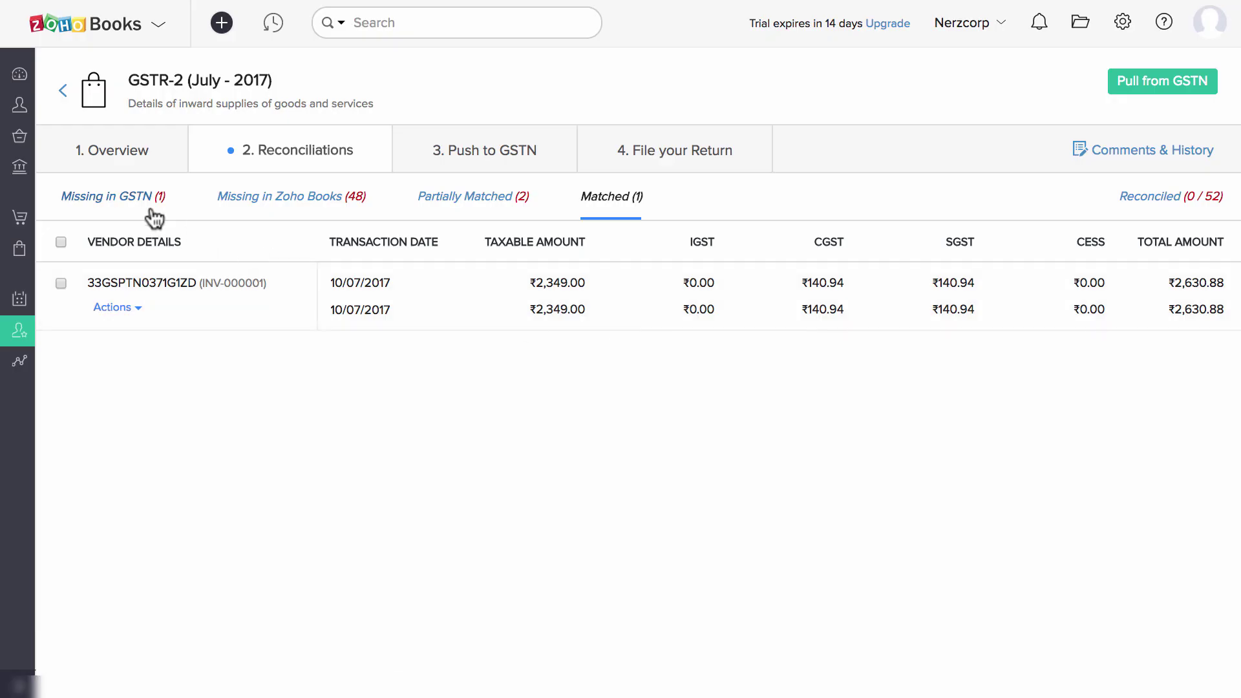
List bill INV-0098 (₹896.00) under Missing in GSTN and view its Actions without adding it.
{"action": "left_click", "coordinate": [148, 206]}
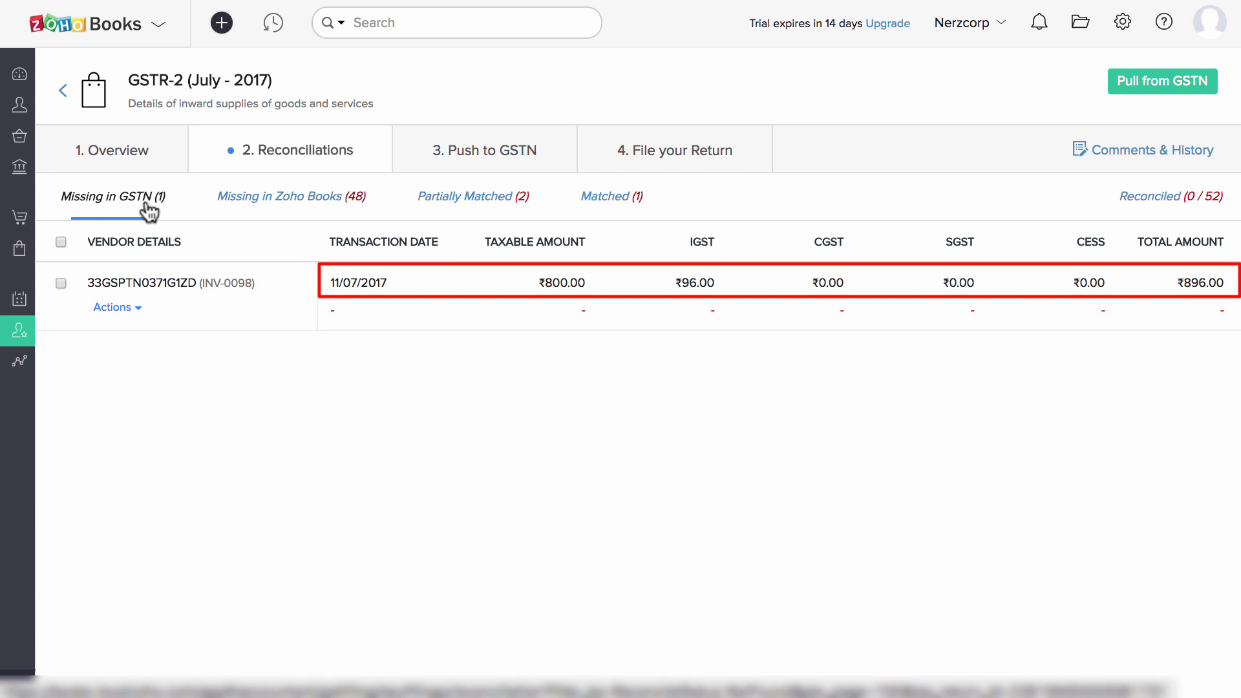
{"action": "left_click", "coordinate": [144, 309]}
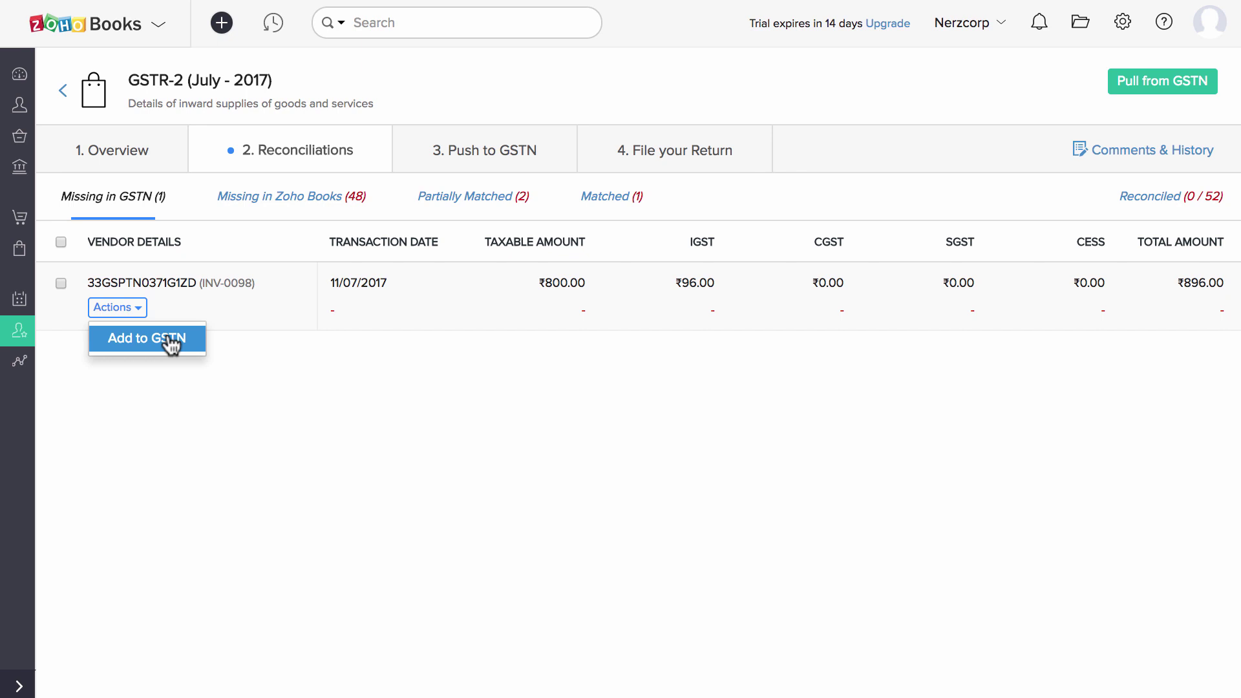
{"action": "left_click", "coordinate": [297, 355]}
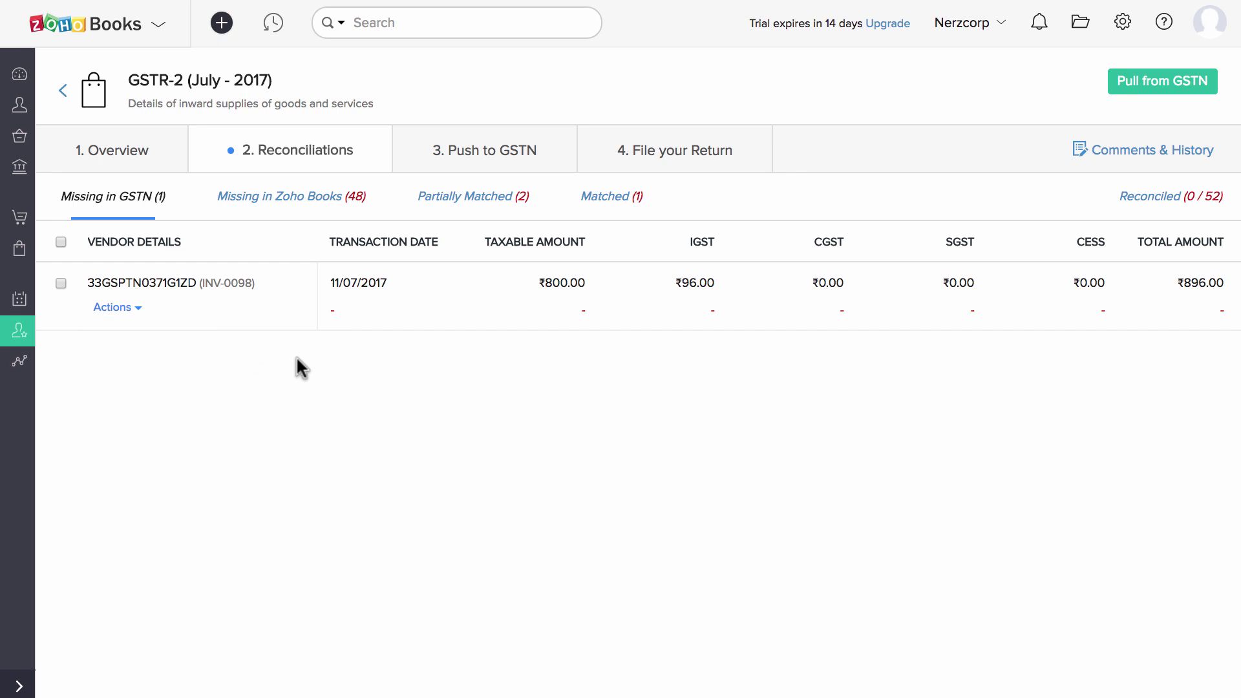
Inspect the 48 entries missing in Zoho Books, then list partially matched bills B2B0003 and B2B0004.
{"action": "left_click", "coordinate": [307, 198]}
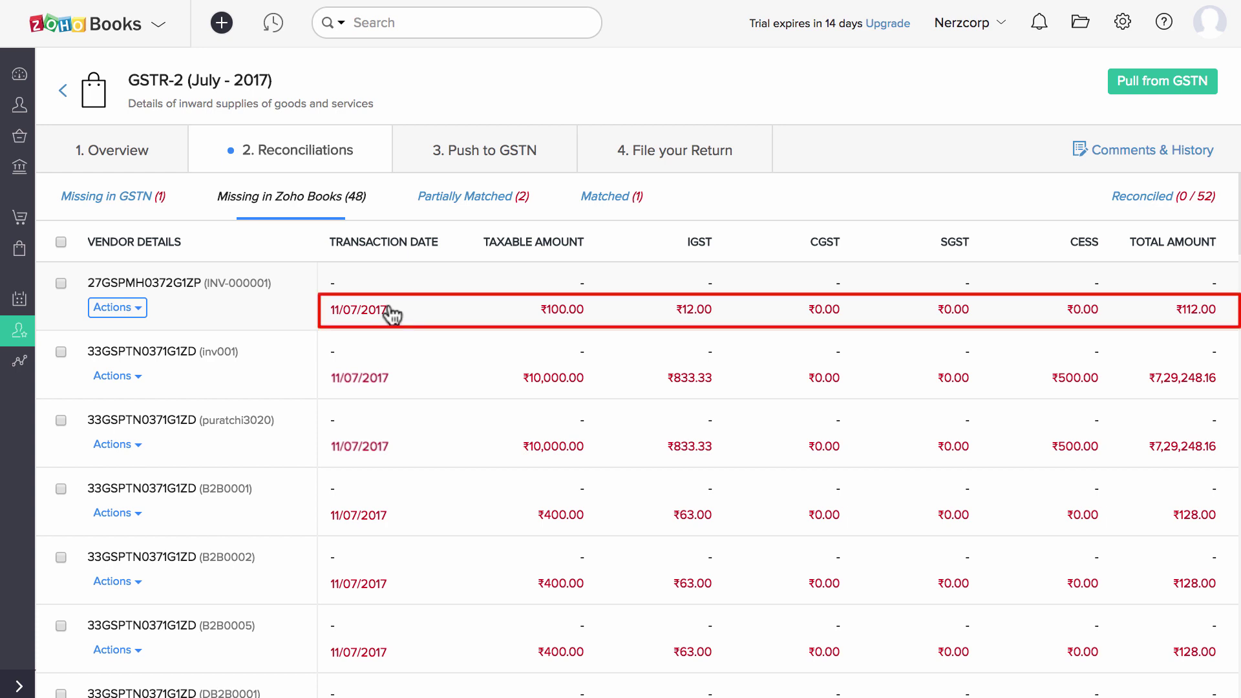
{"action": "left_click", "coordinate": [126, 308]}
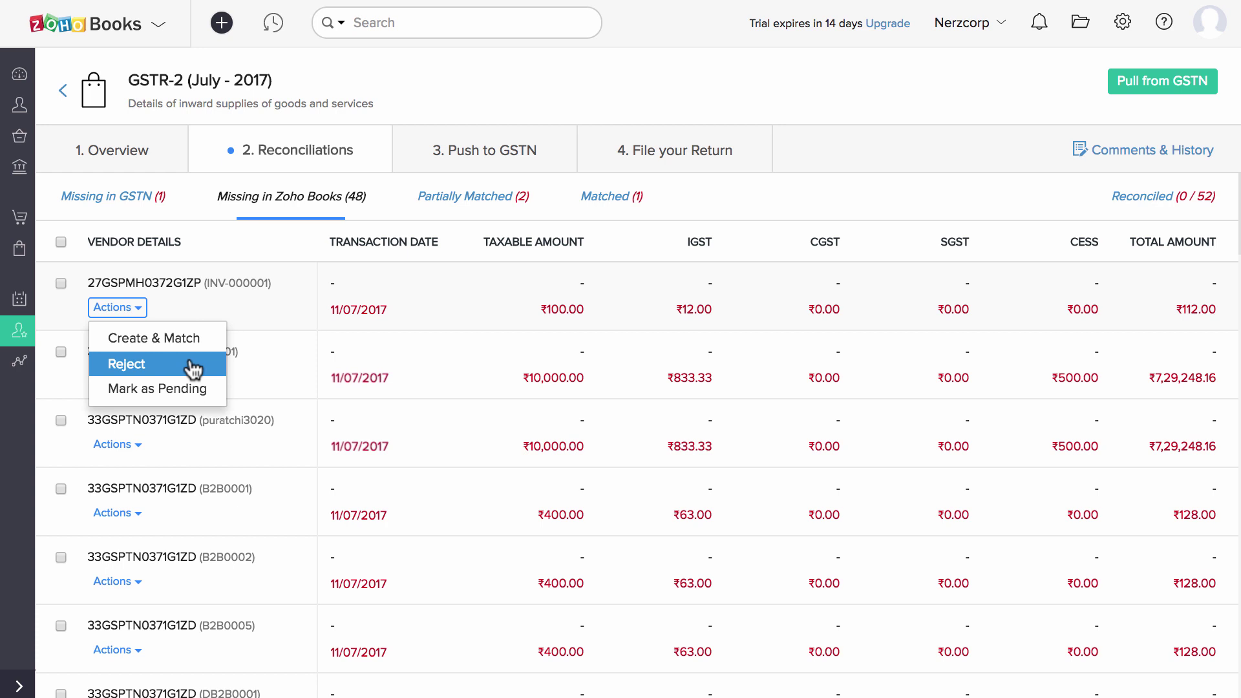
{"action": "left_click", "coordinate": [292, 321]}
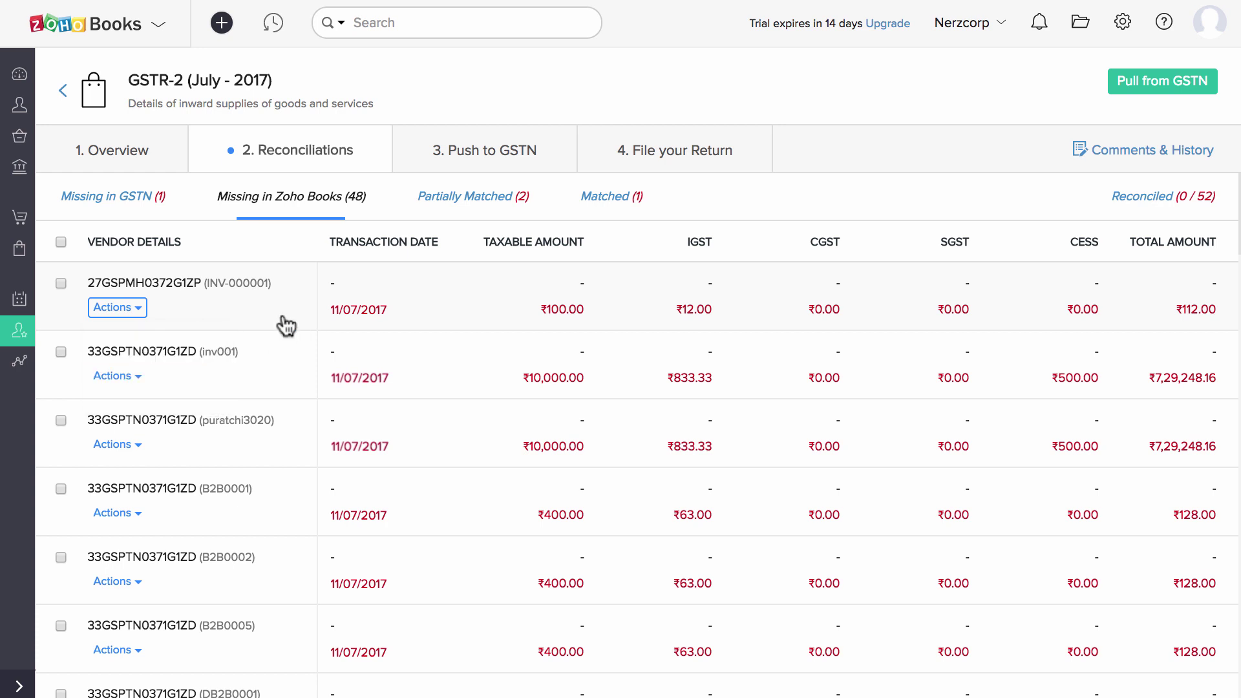
{"action": "left_click", "coordinate": [509, 194]}
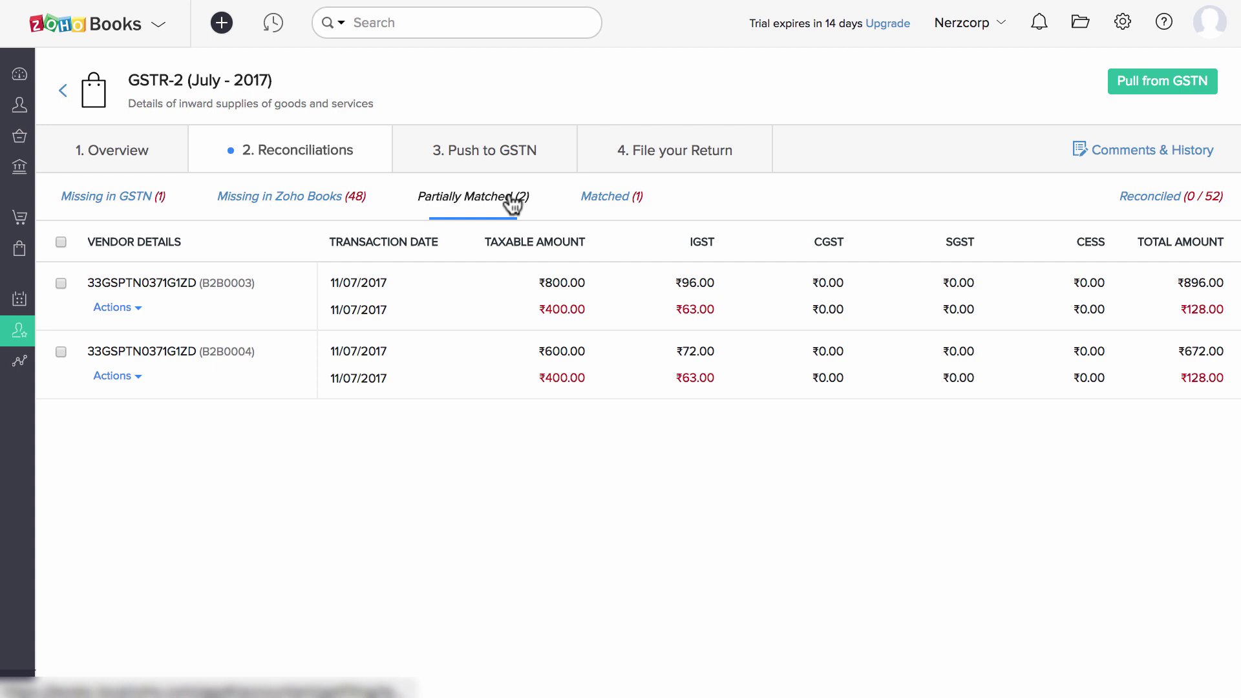
Reconcile B2B0003 with Use my value, then choose Modify & Match for B2B0004.
{"action": "left_click", "coordinate": [139, 308]}
{"action": "left_click", "coordinate": [153, 338]}
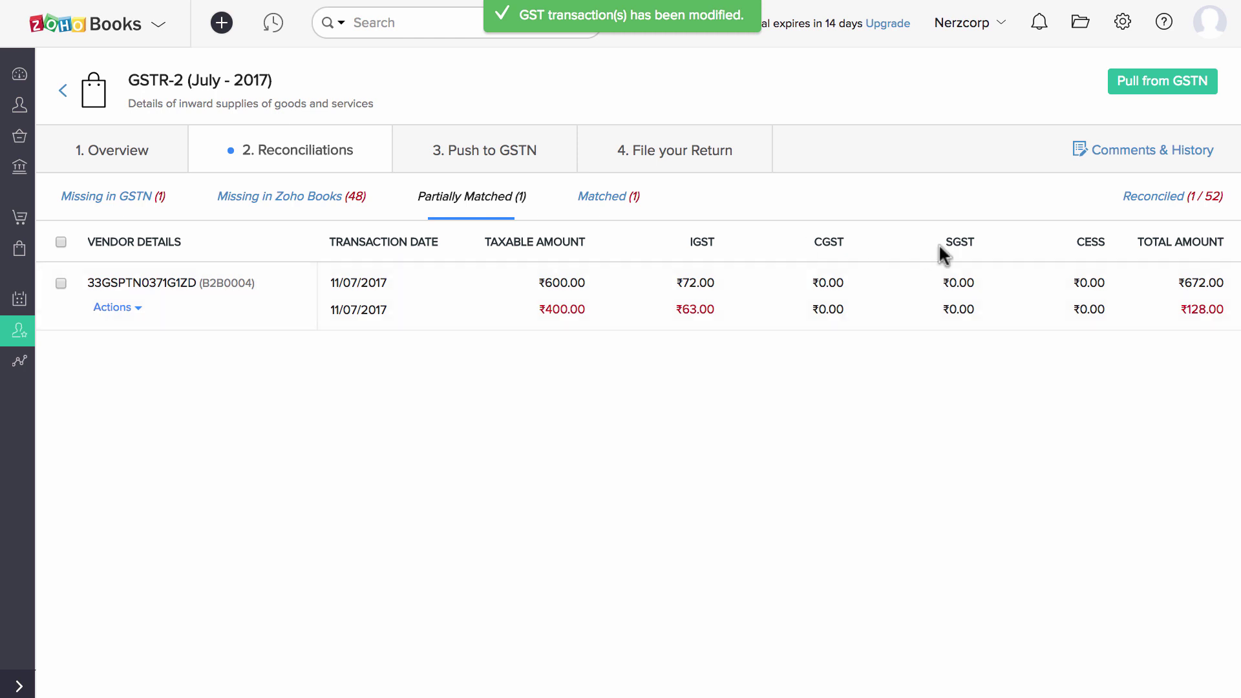
{"action": "left_click", "coordinate": [1143, 198]}
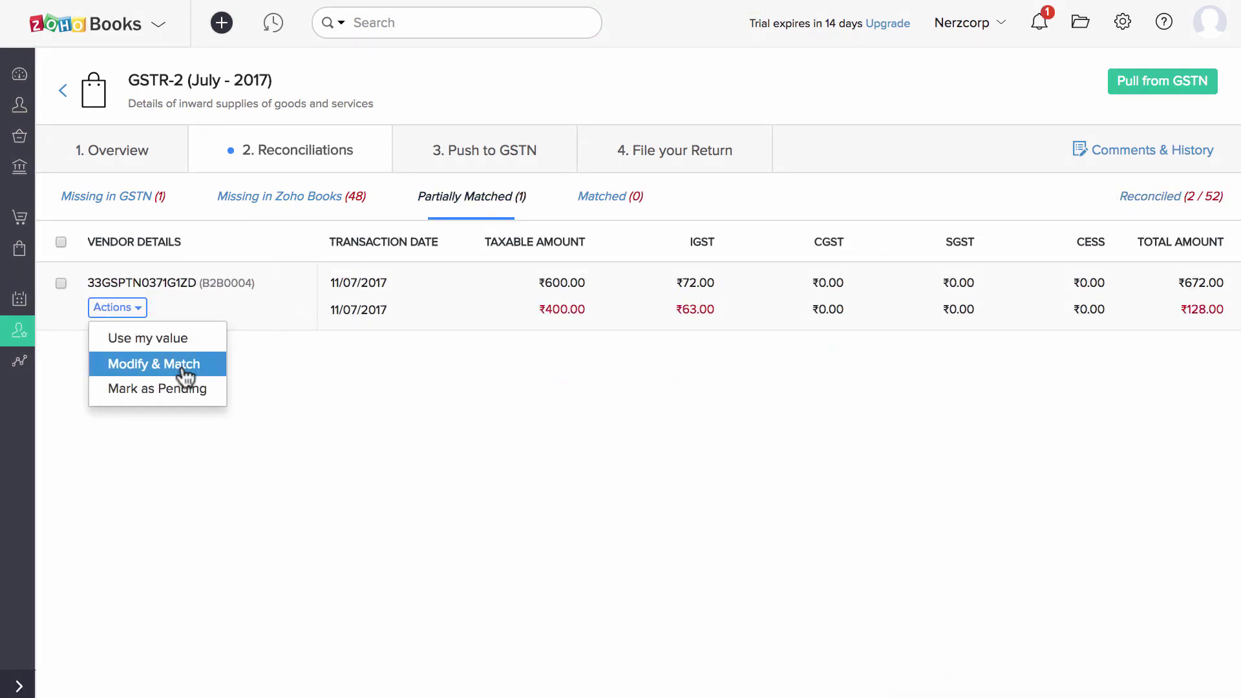
{"action": "left_click", "coordinate": [183, 367]}
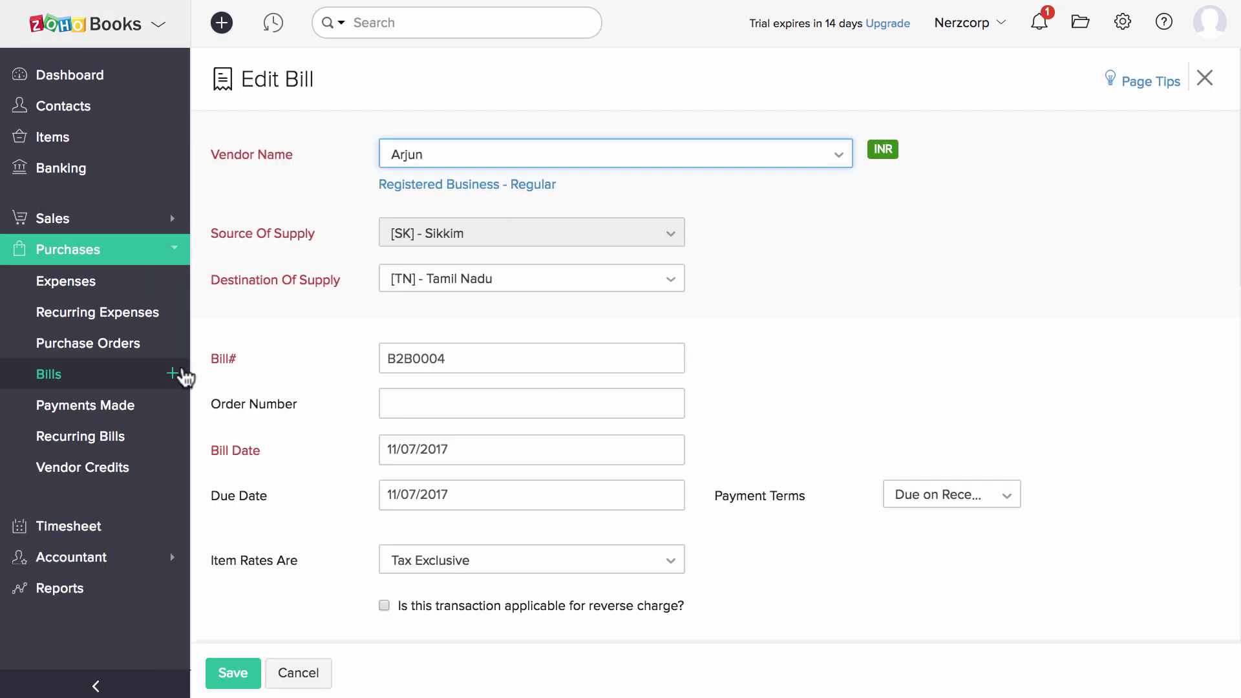
Change B2B0004's item rate from 600 to 100, making the total 112.00, and save the bill.
{"action": "scroll", "coordinate": [570, 380], "scroll_direction": "down", "scroll_amount": 10}
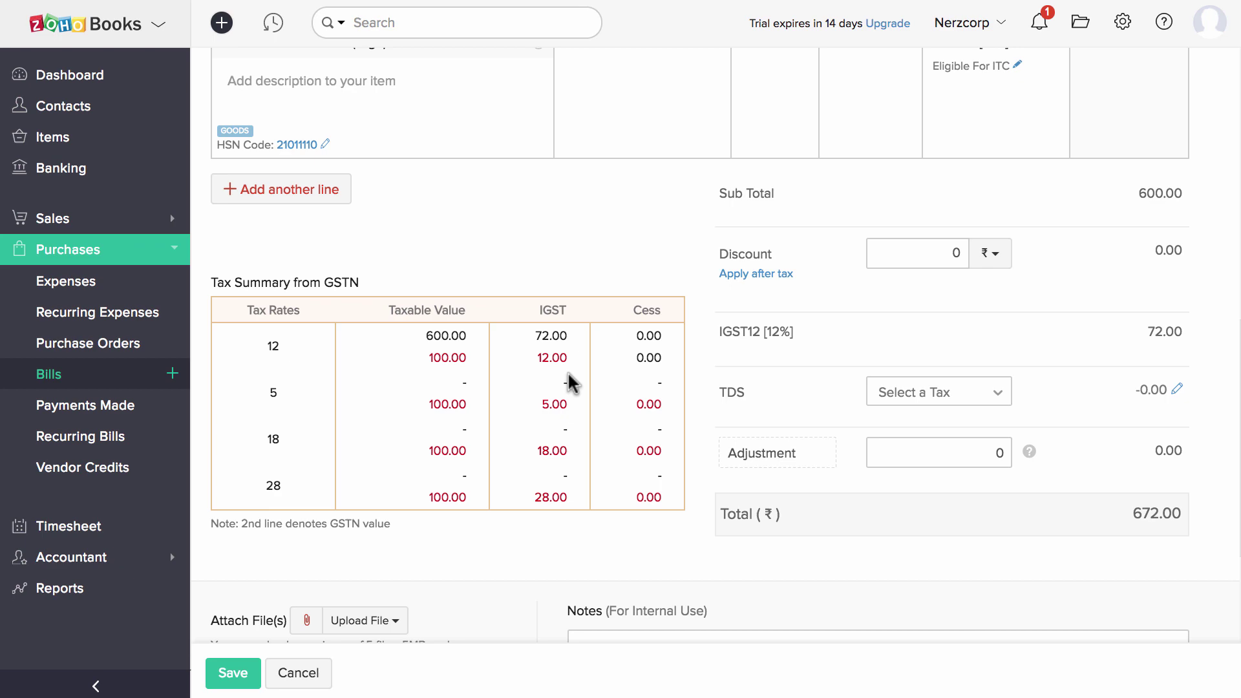
{"action": "scroll", "coordinate": [653, 272], "scroll_direction": "up", "scroll_amount": 2}
{"action": "left_click", "coordinate": [900, 124]}
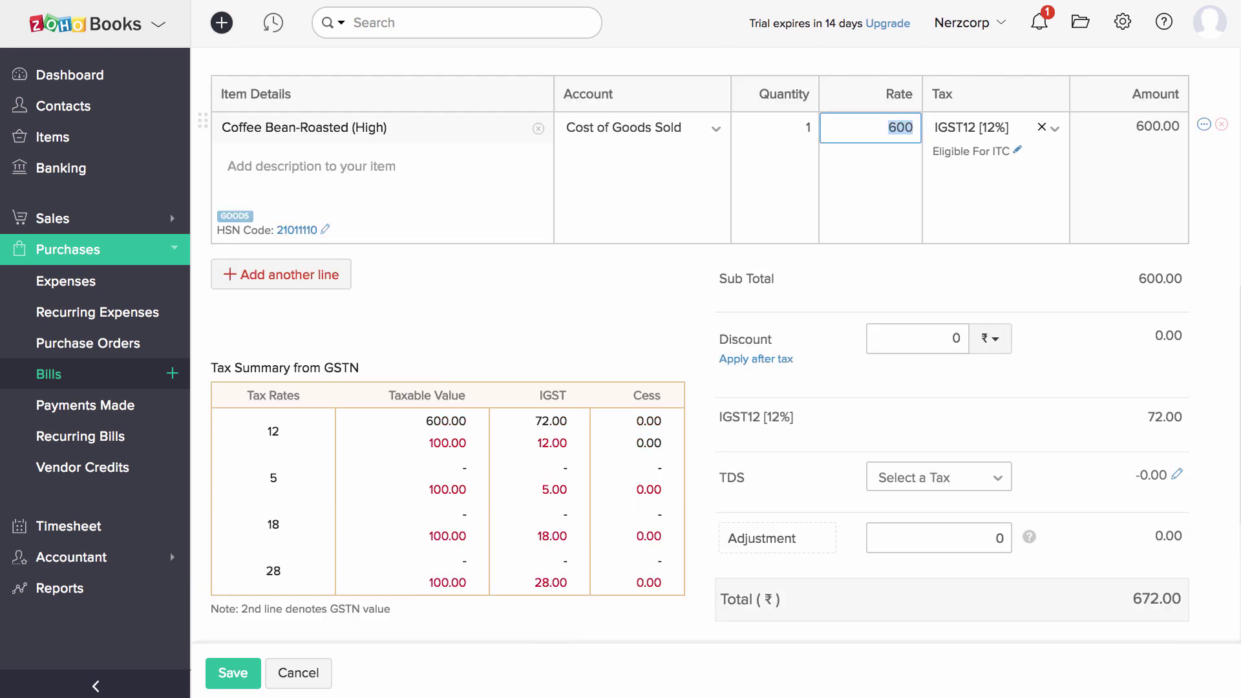
{"action": "type", "text": "100"}
{"action": "left_click", "coordinate": [662, 309]}
{"action": "scroll", "coordinate": [666, 463], "scroll_direction": "down", "scroll_amount": 5}
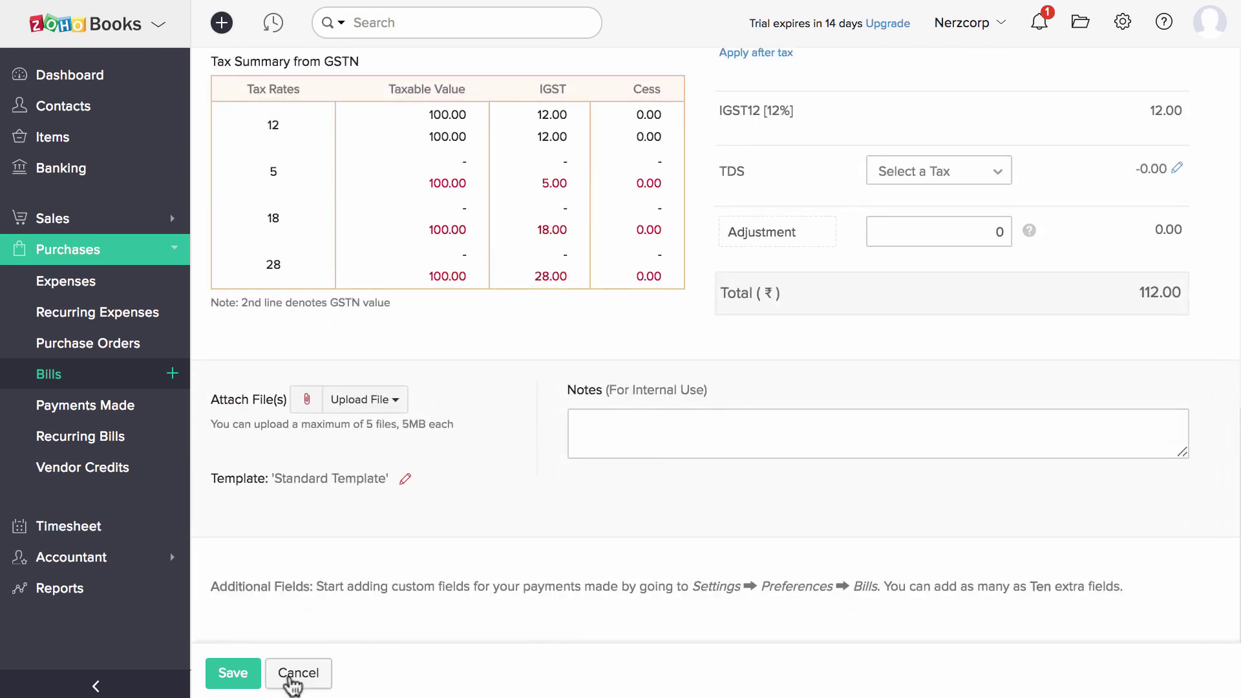
{"action": "left_click", "coordinate": [233, 677]}
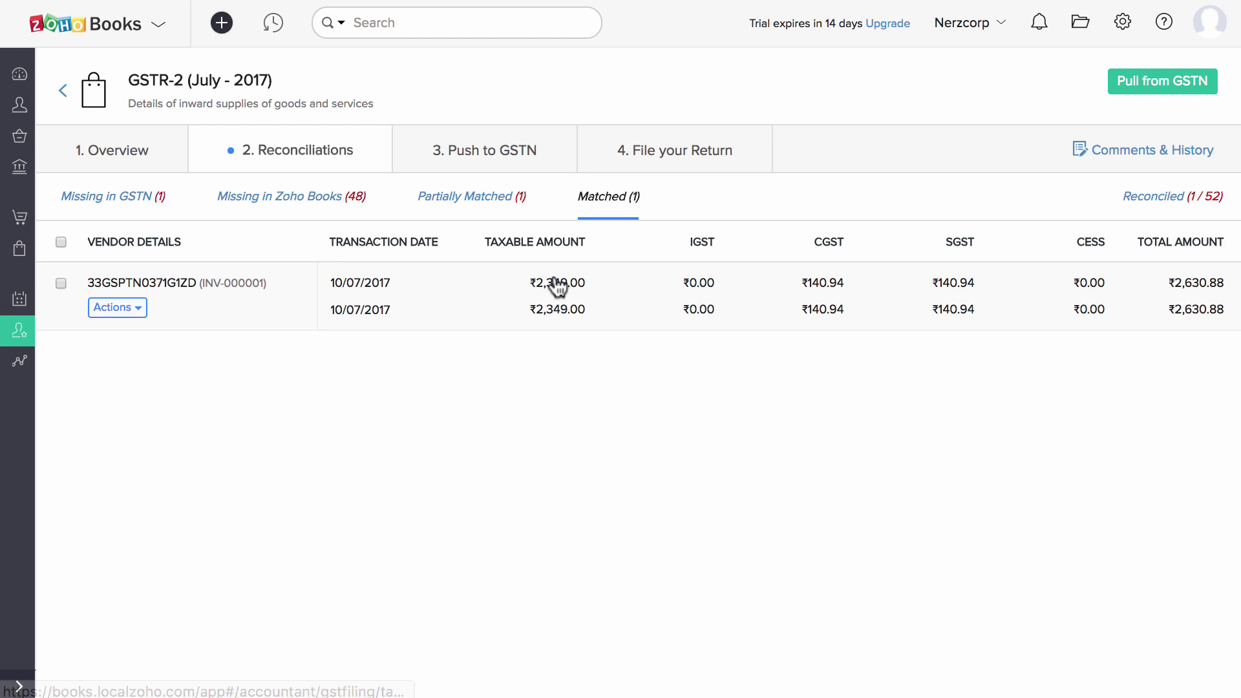
Accept matched bill INV-000001 and view the Reconciled list showing 2 of 52.
{"action": "left_click", "coordinate": [145, 308]}
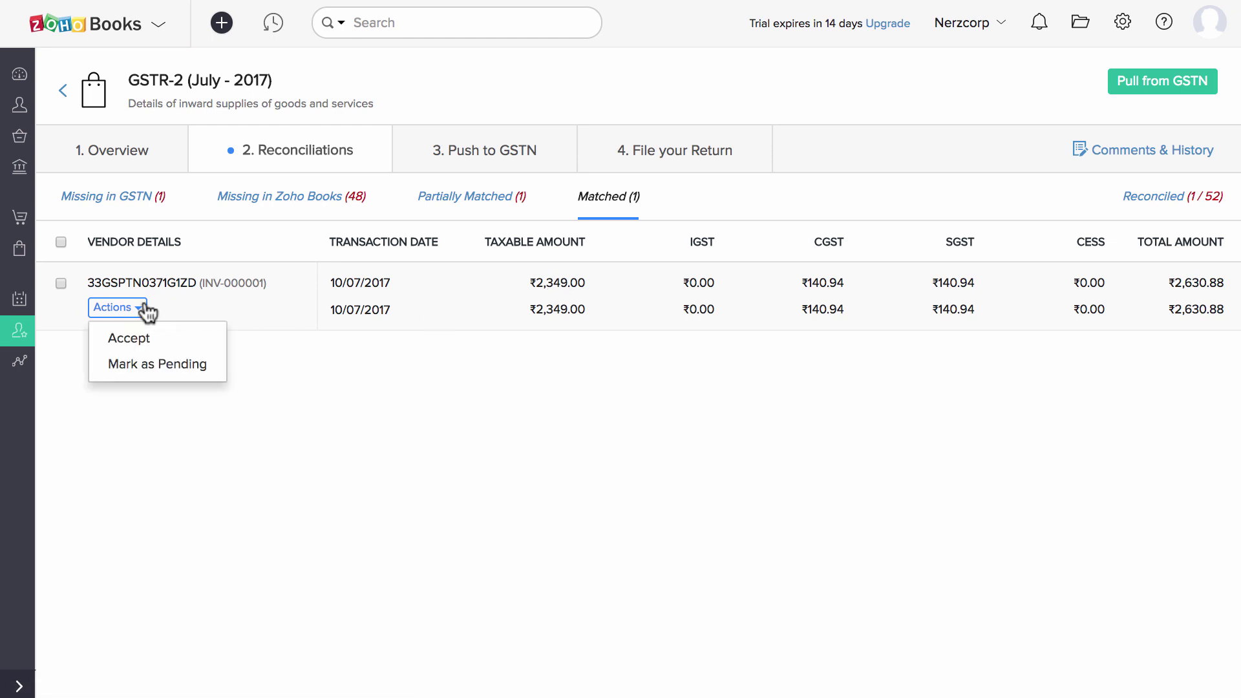
{"action": "left_click", "coordinate": [166, 348]}
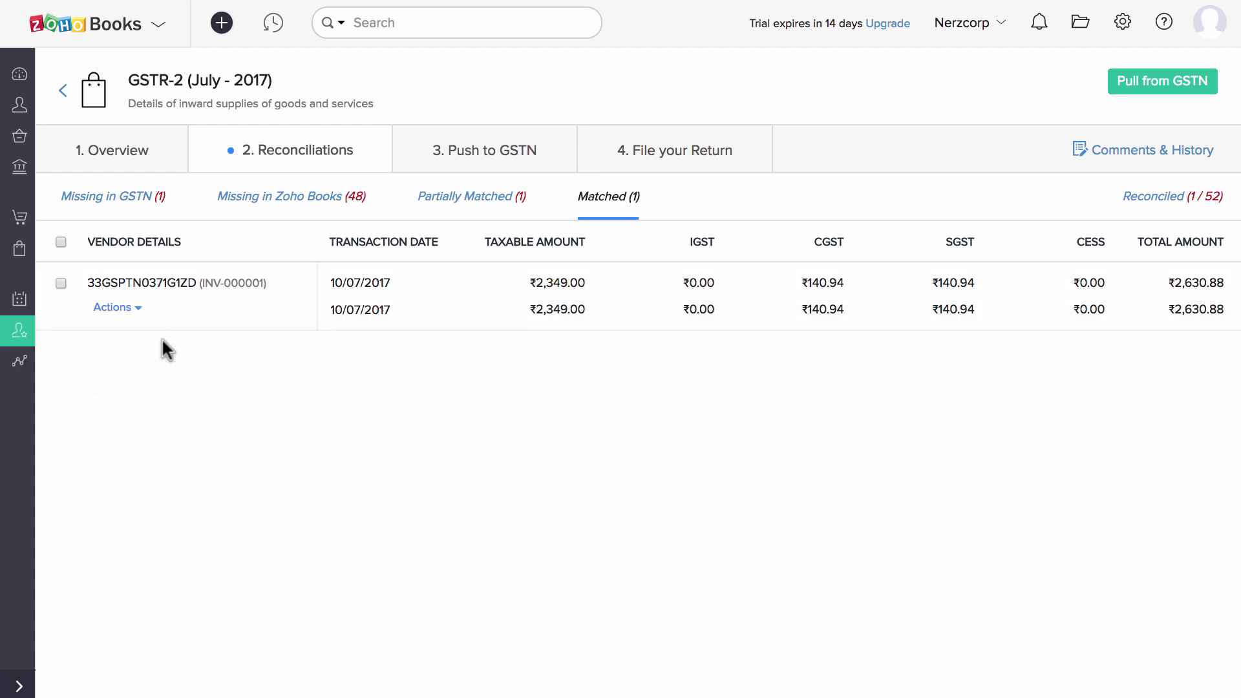
{"action": "left_click", "coordinate": [1154, 198]}
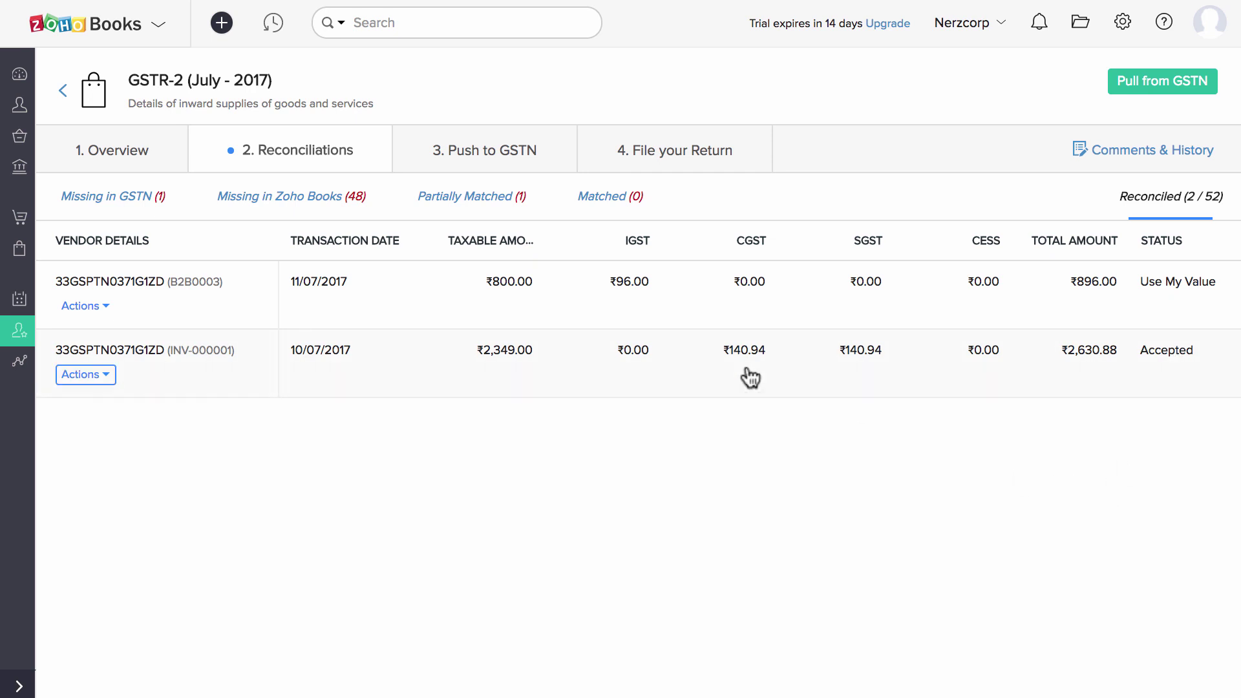
Check the B2B invoice list and the HSN, Nil-rated and ITC Reversal tabs, then confirm Push To GSTN.
{"action": "left_click", "coordinate": [494, 152]}
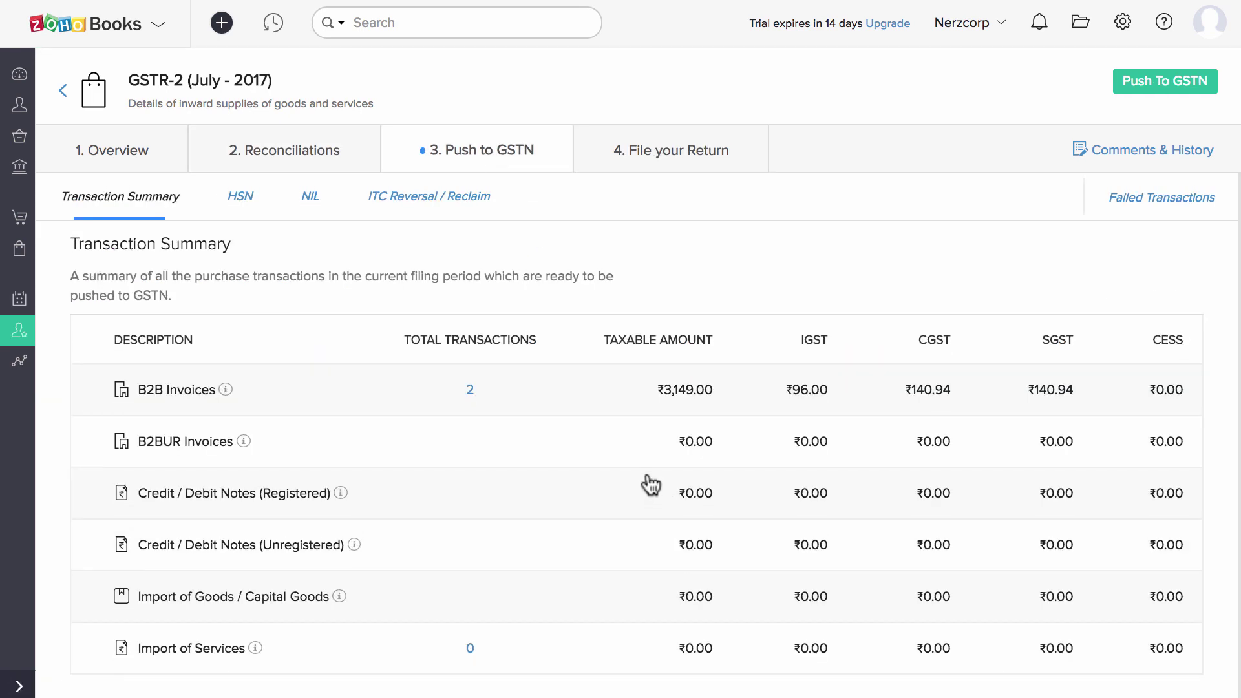
{"action": "left_click", "coordinate": [468, 390]}
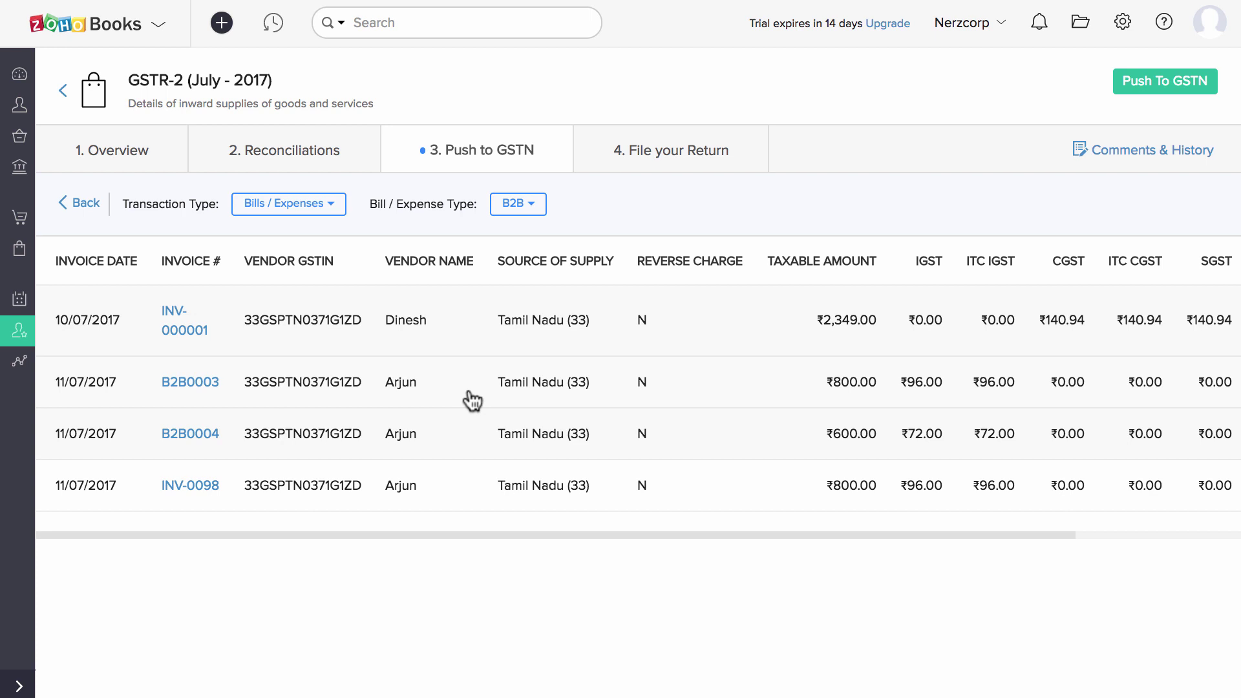
{"action": "scroll", "coordinate": [472, 401], "scroll_direction": "left", "scroll_amount": 5}
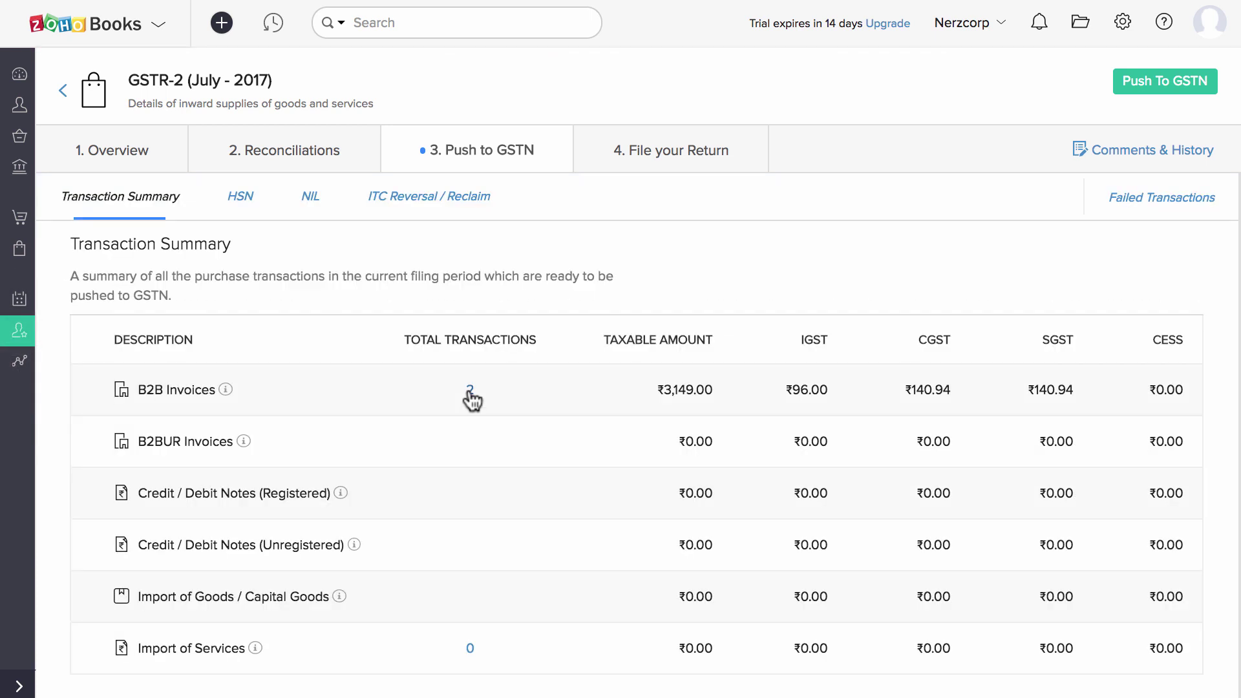
{"action": "left_click", "coordinate": [240, 195]}
{"action": "left_click", "coordinate": [309, 197]}
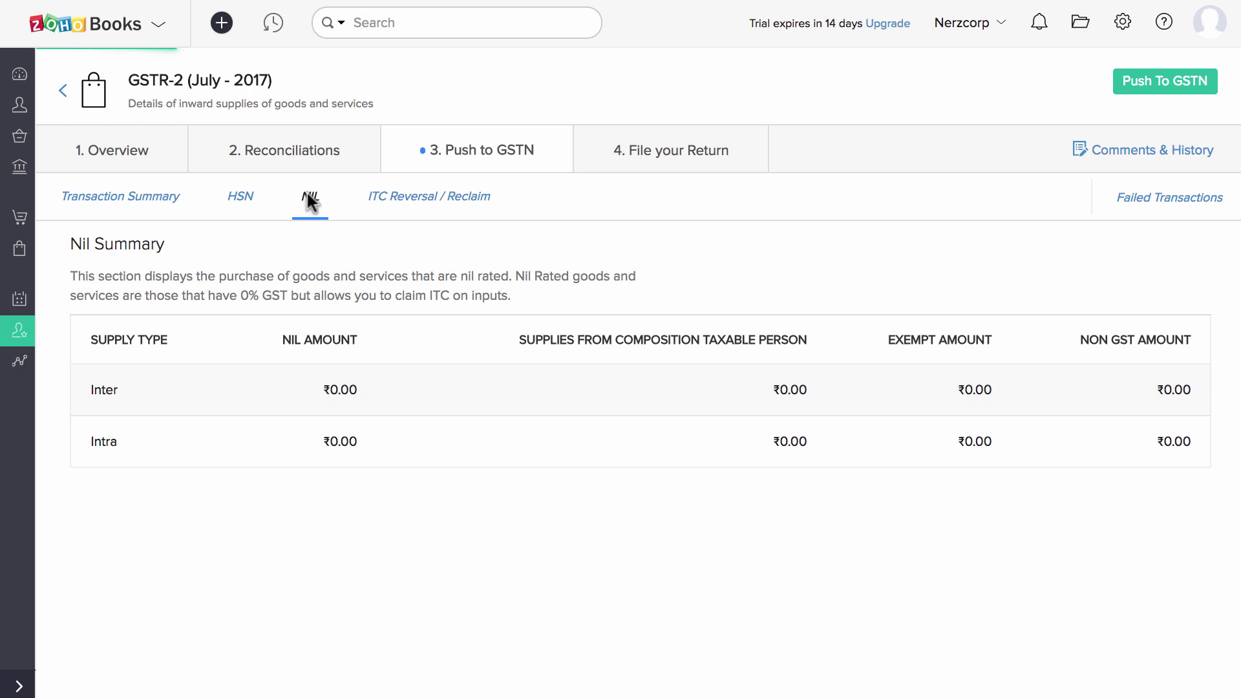
{"action": "left_click", "coordinate": [428, 196]}
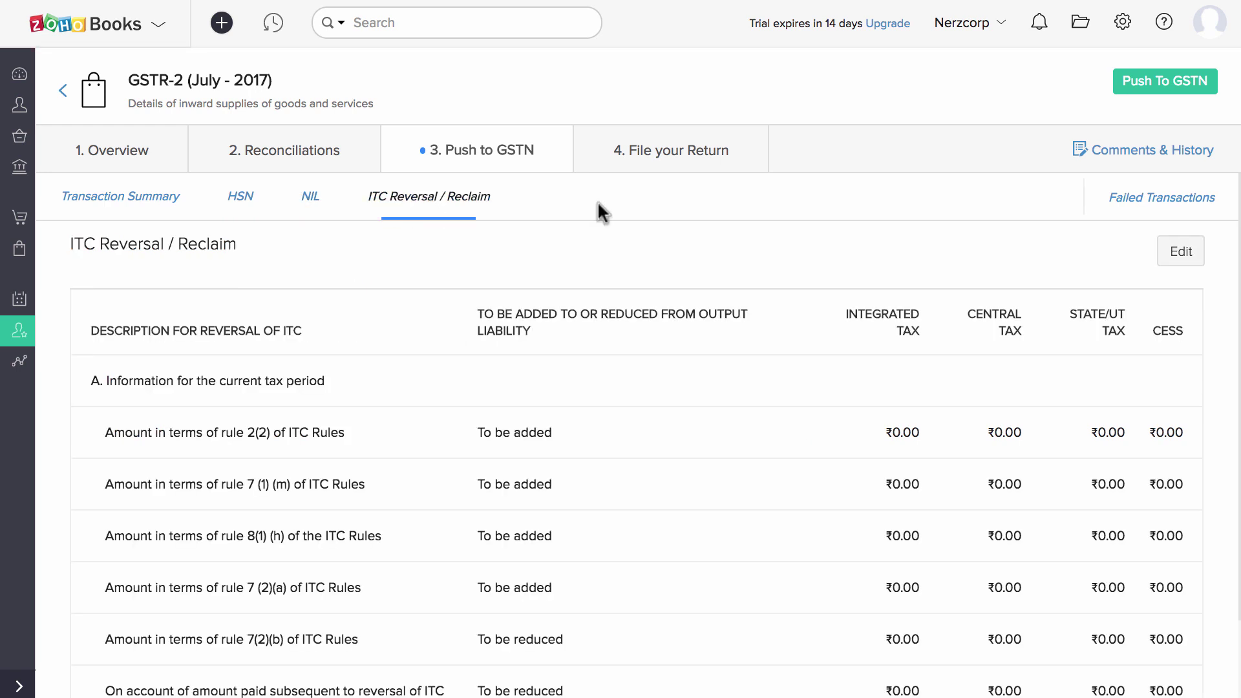
{"action": "left_click", "coordinate": [1177, 94]}
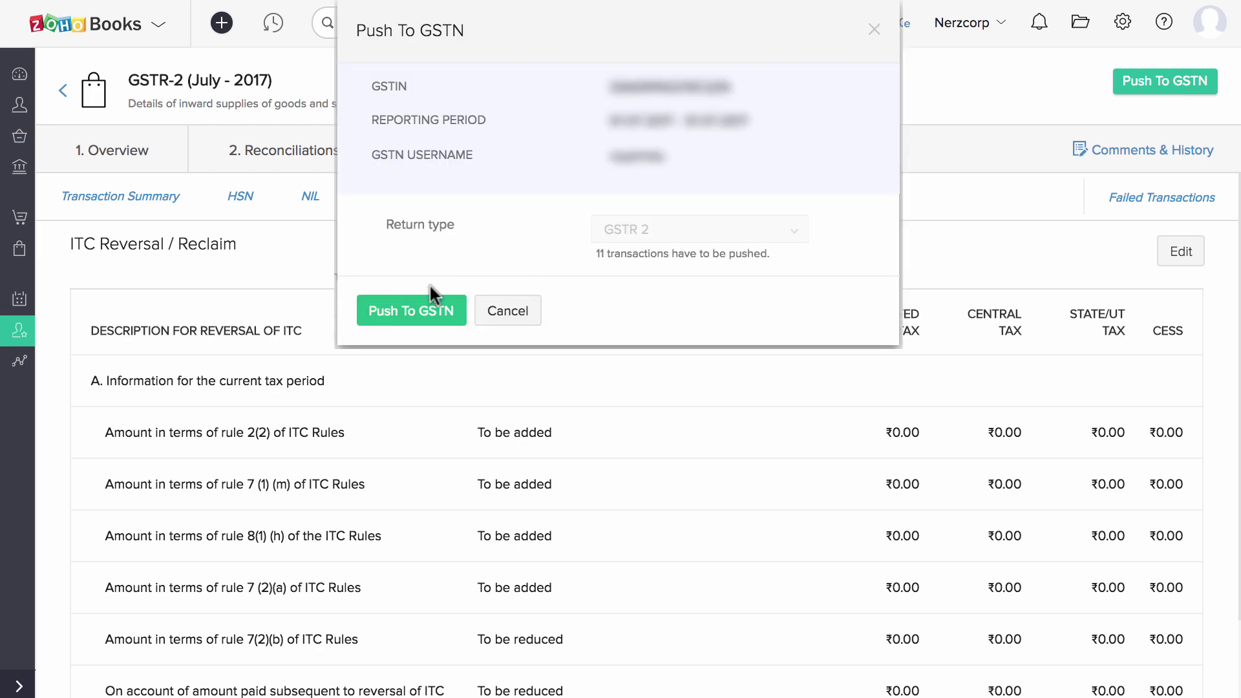
{"action": "left_click", "coordinate": [421, 310]}
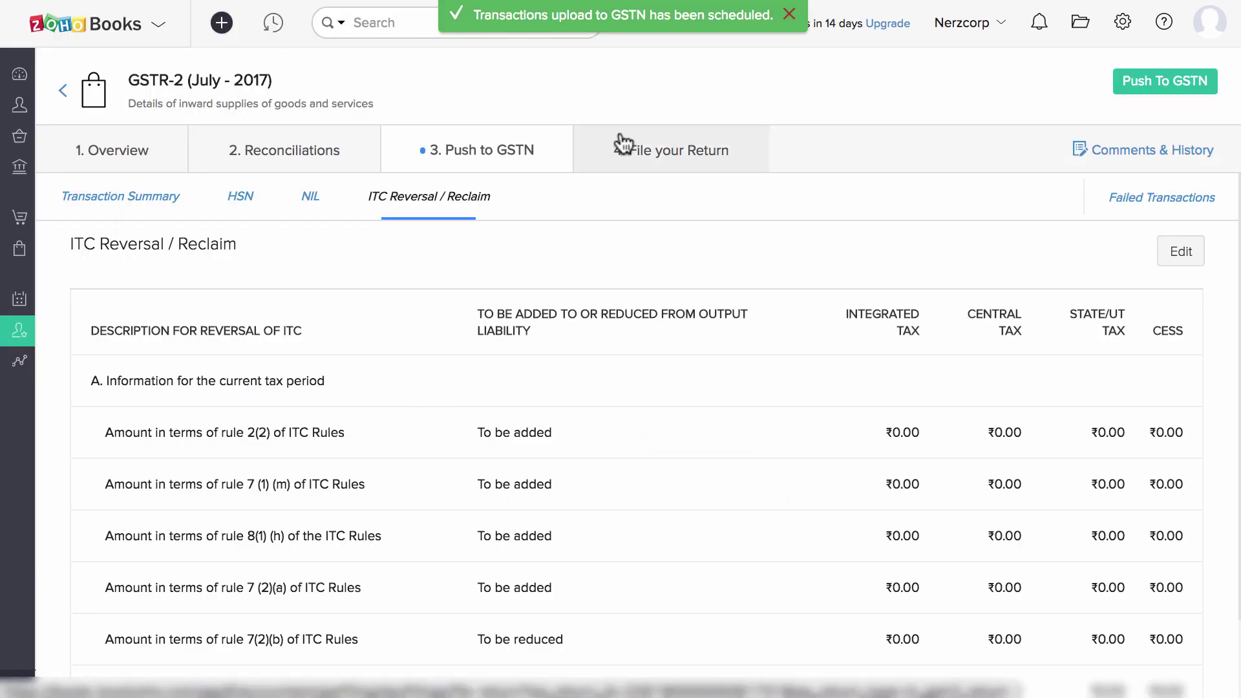
Run Check Status on the pushed GSTR-2 transactions and dismiss the no-errors confirmation.
{"action": "left_click", "coordinate": [622, 143]}
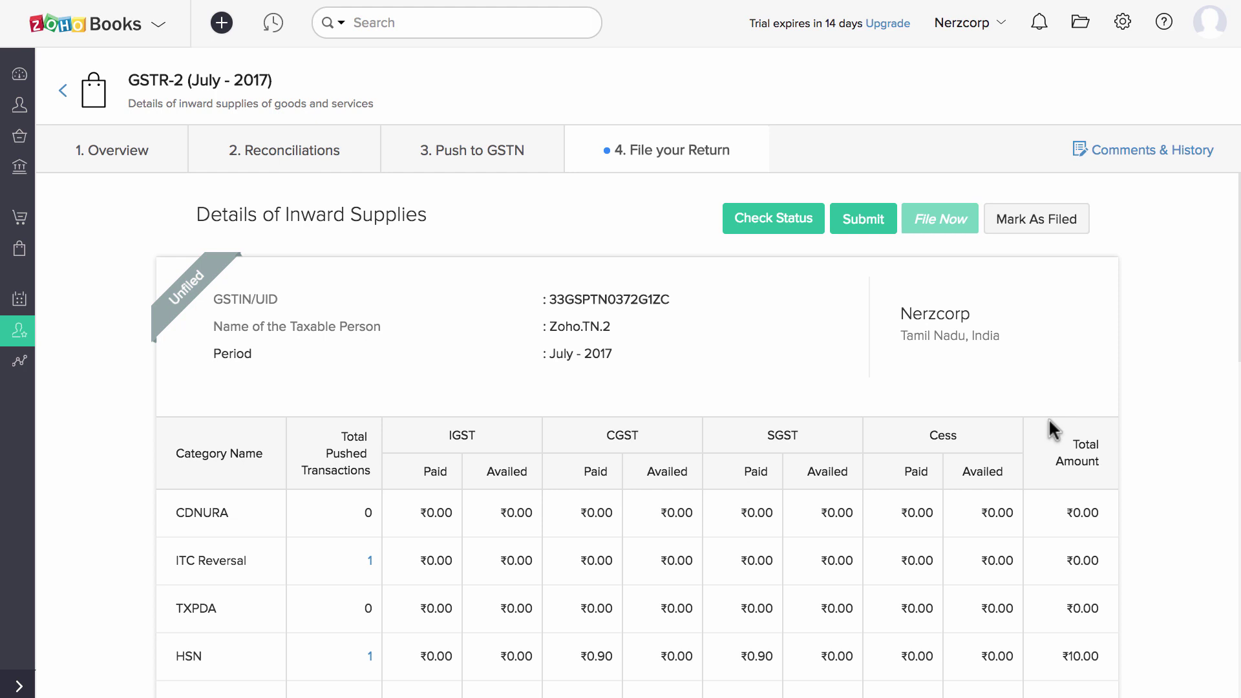
{"action": "left_click", "coordinate": [811, 219]}
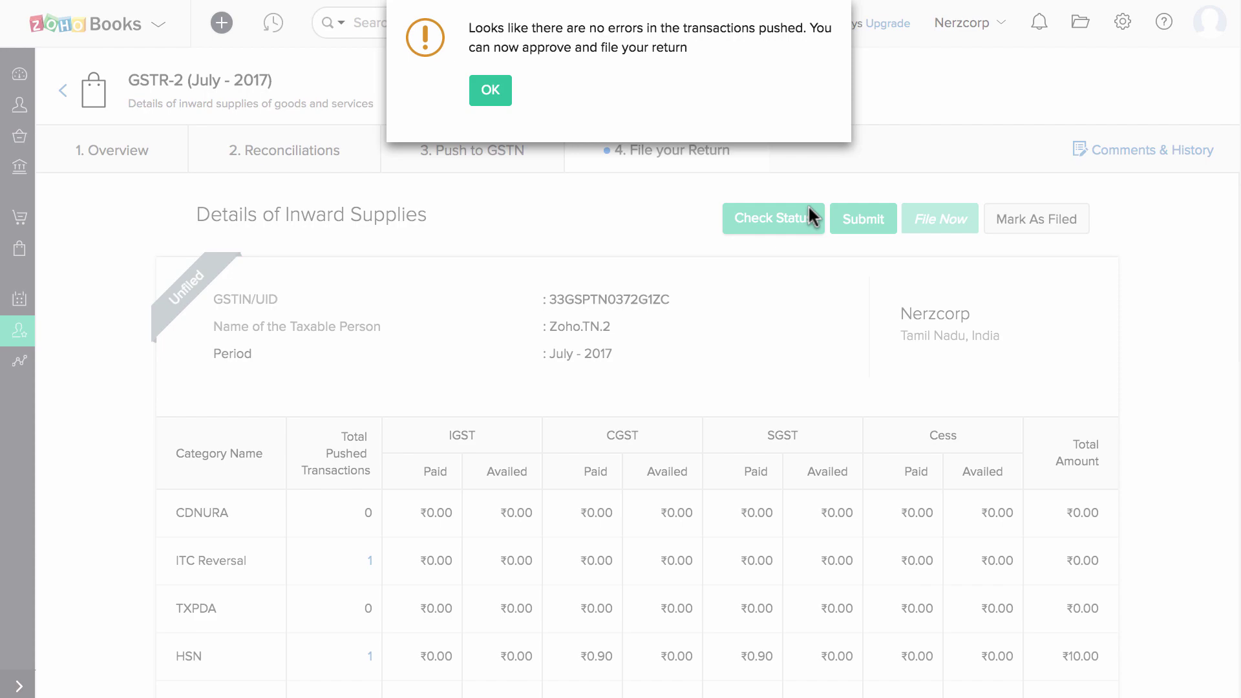
{"action": "left_click", "coordinate": [491, 93]}
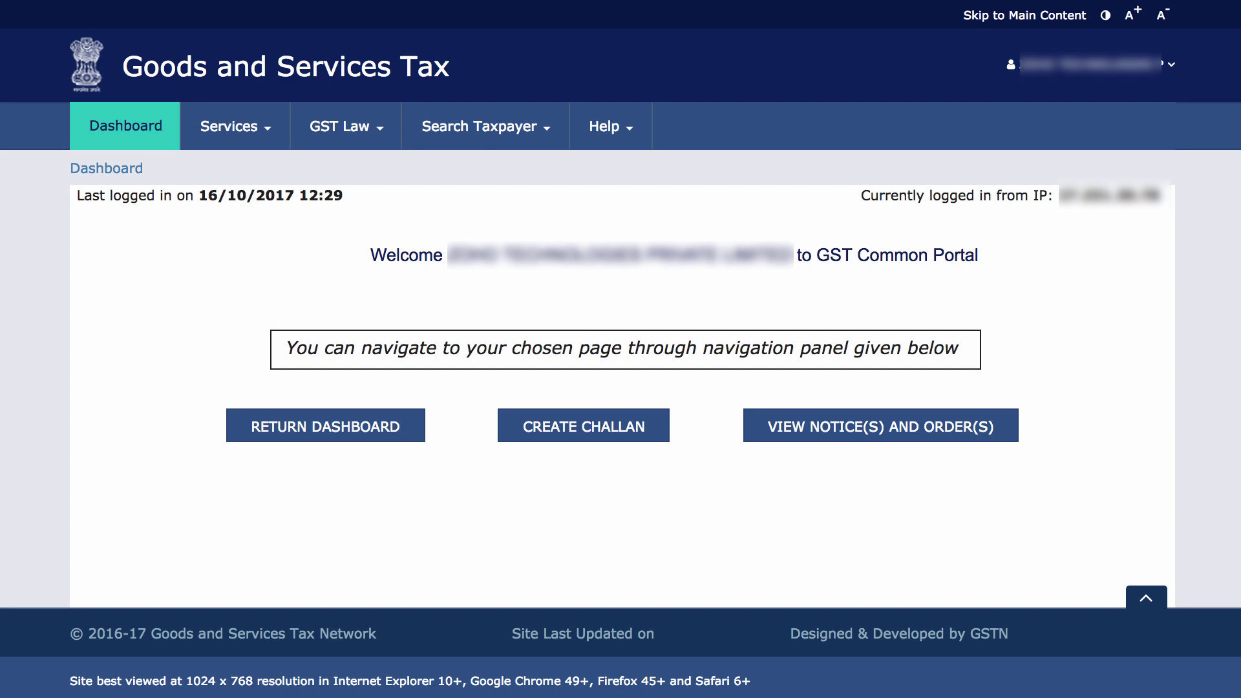
Open the GSTR2 inward supplies return for July 2017-18 from the Return Dashboard.
{"action": "left_click", "coordinate": [368, 429]}
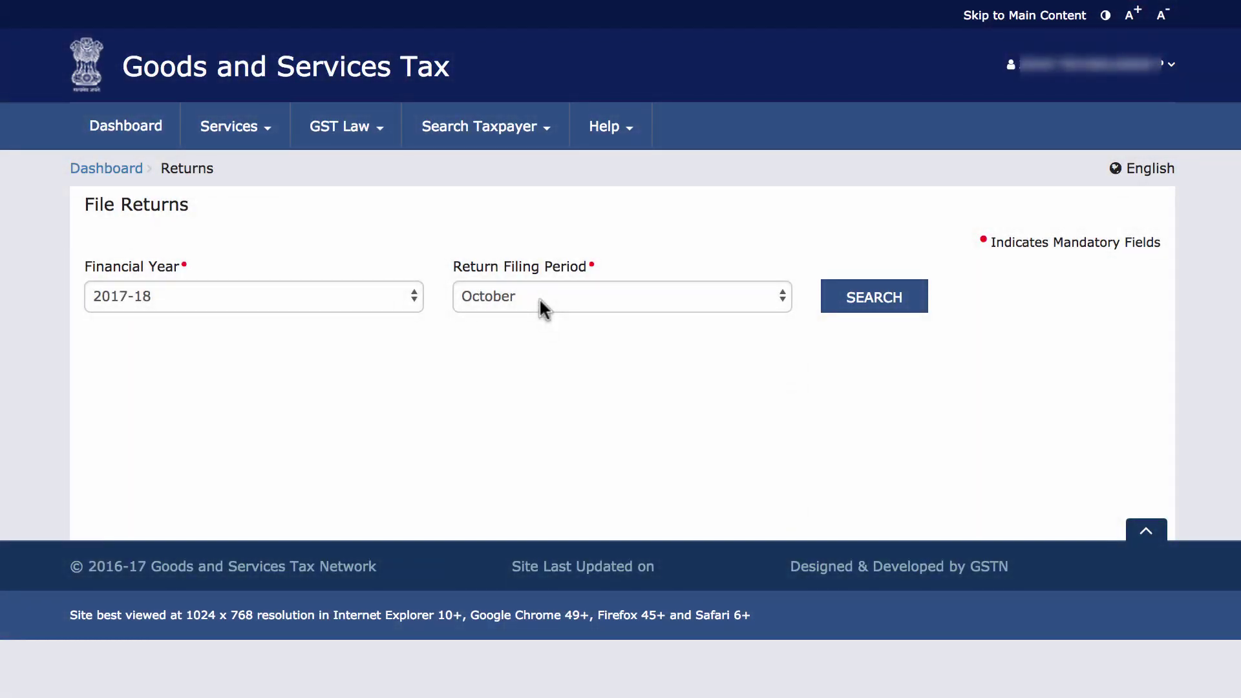
{"action": "left_click", "coordinate": [539, 297]}
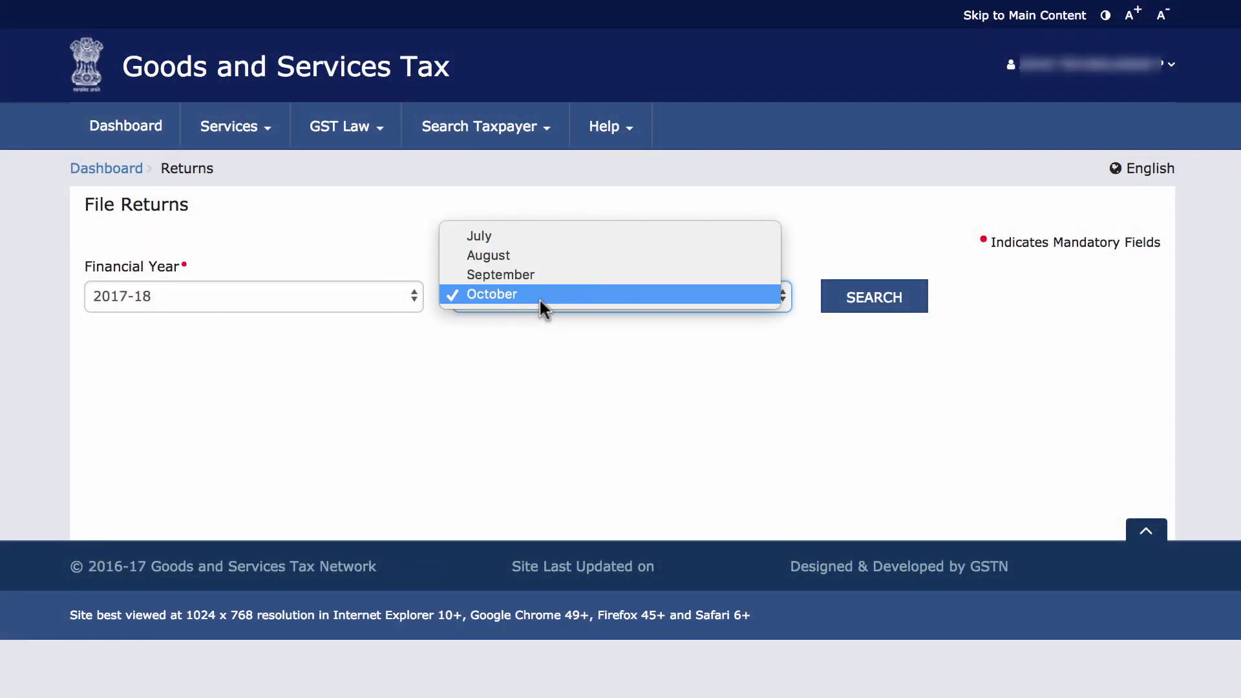
{"action": "left_click", "coordinate": [510, 235]}
{"action": "left_click", "coordinate": [878, 301]}
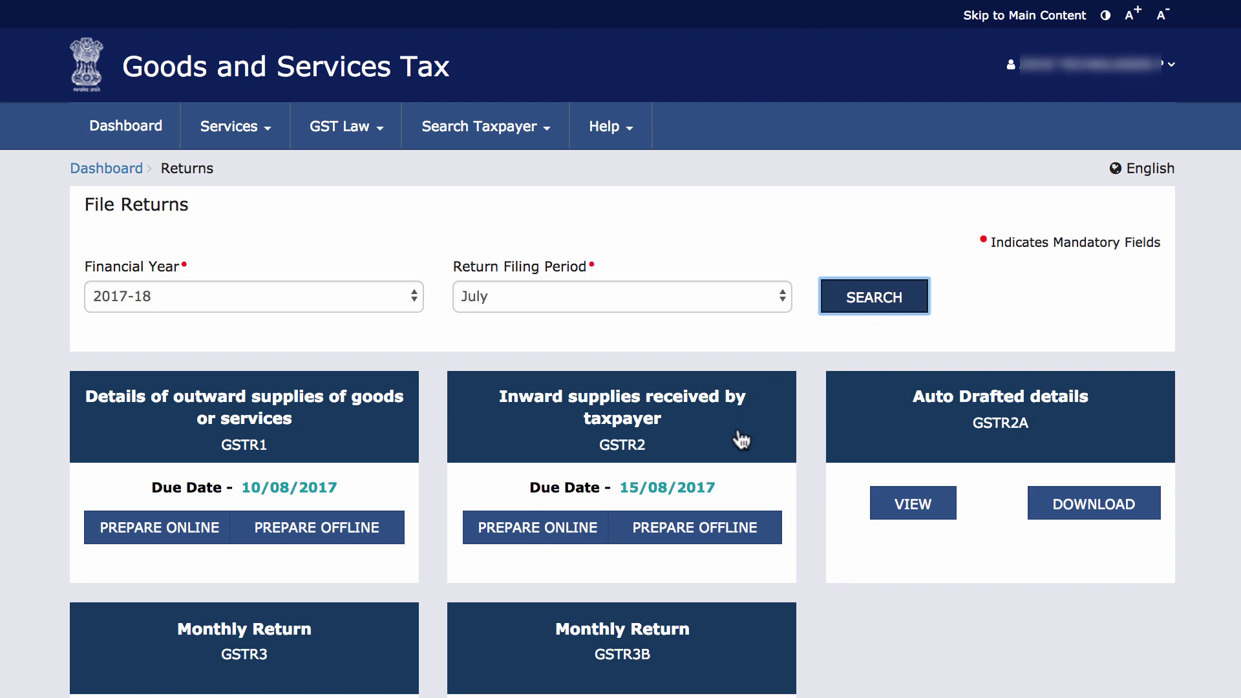
{"action": "left_click", "coordinate": [741, 441]}
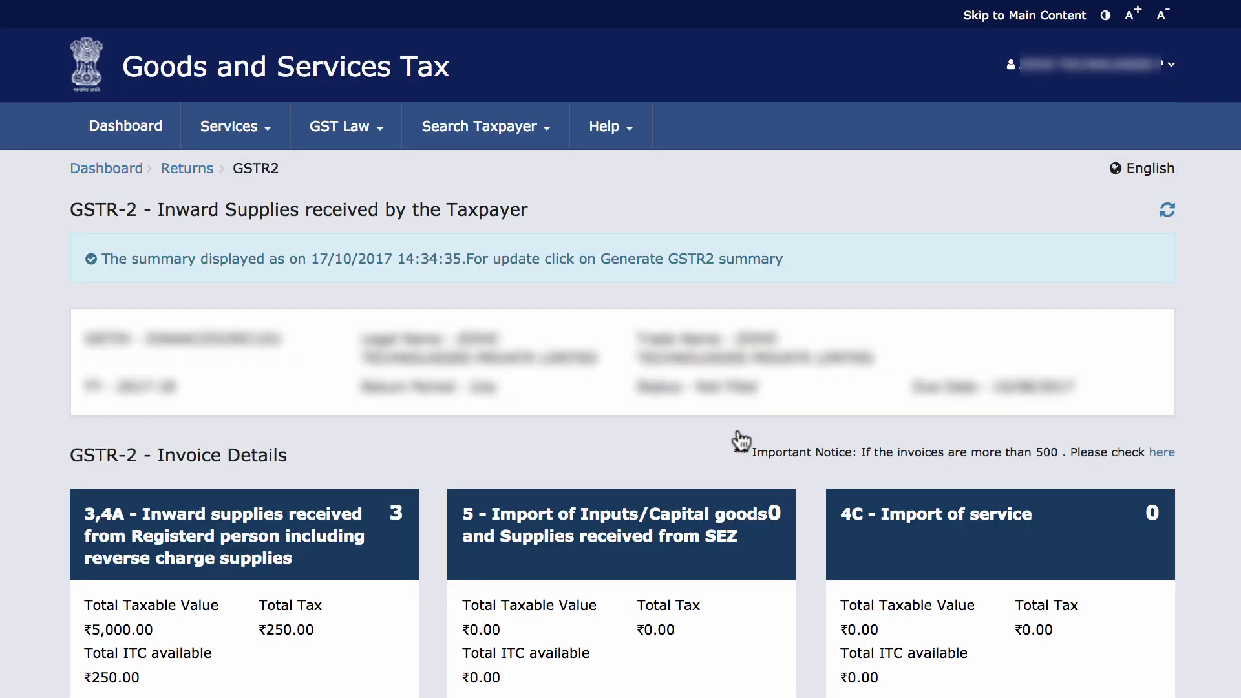
Review the 3,4A B2B invoices, comparing those uploaded by the taxpayer and by suppliers.
{"action": "scroll", "coordinate": [741, 441], "scroll_direction": "down", "scroll_amount": 7}
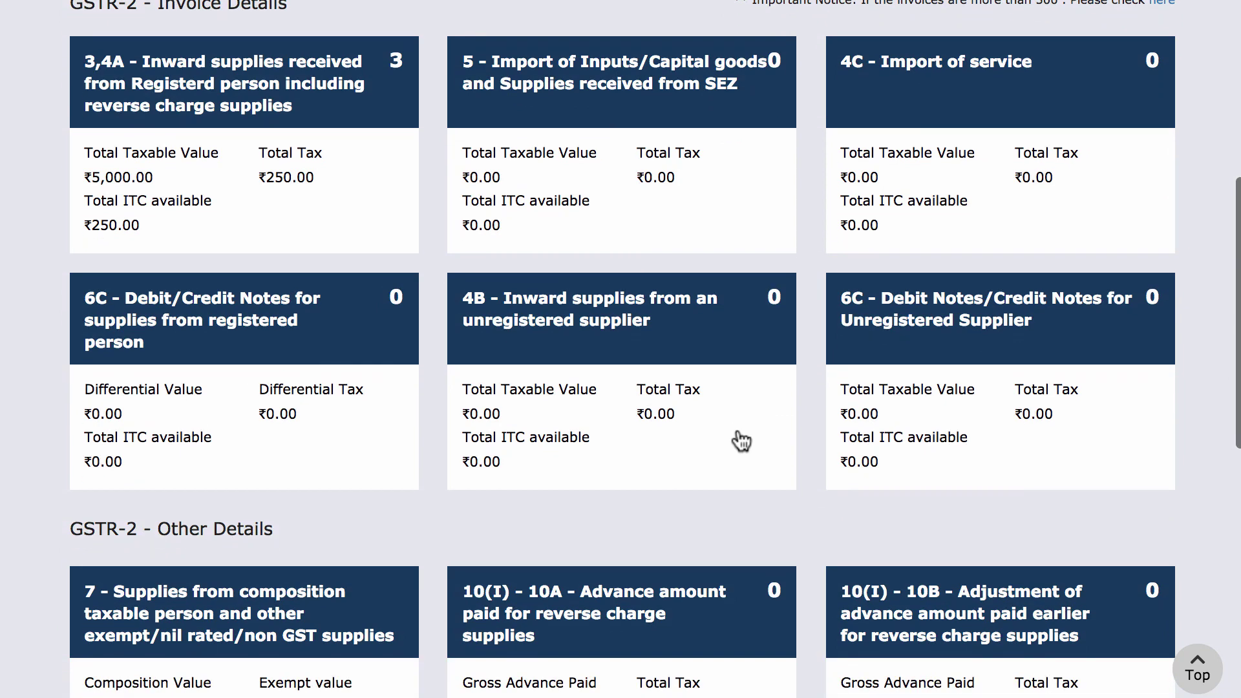
{"action": "left_click", "coordinate": [375, 97]}
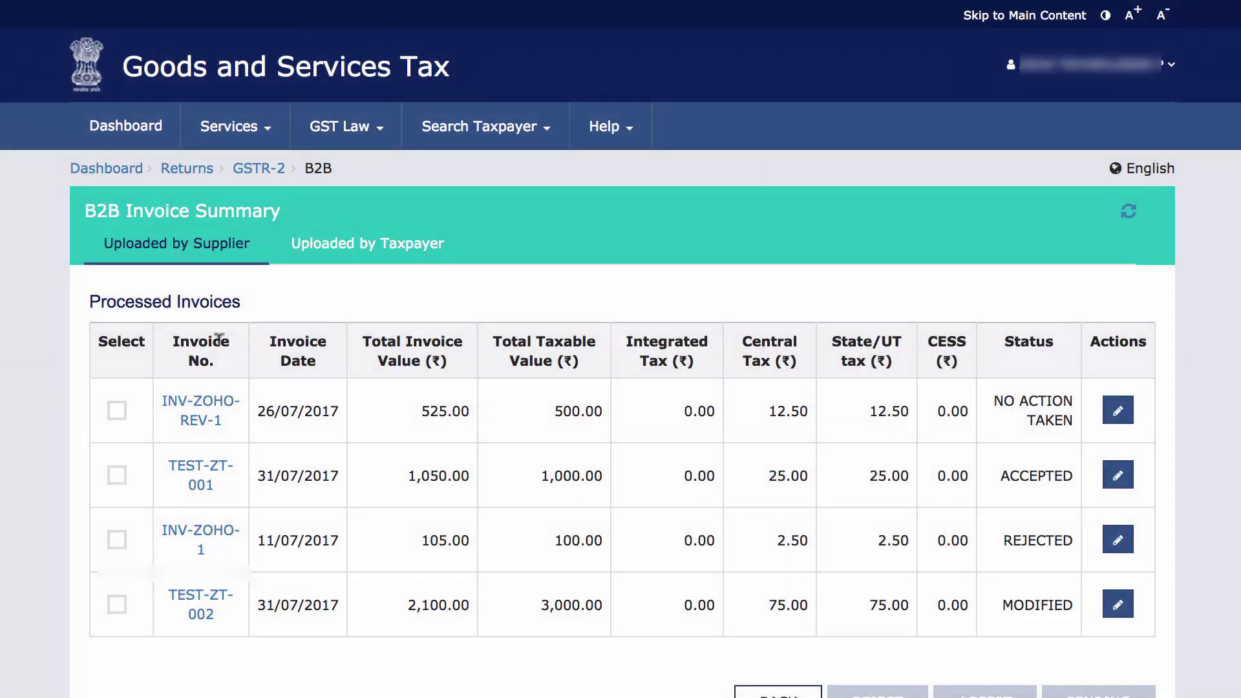
{"action": "left_click", "coordinate": [340, 249]}
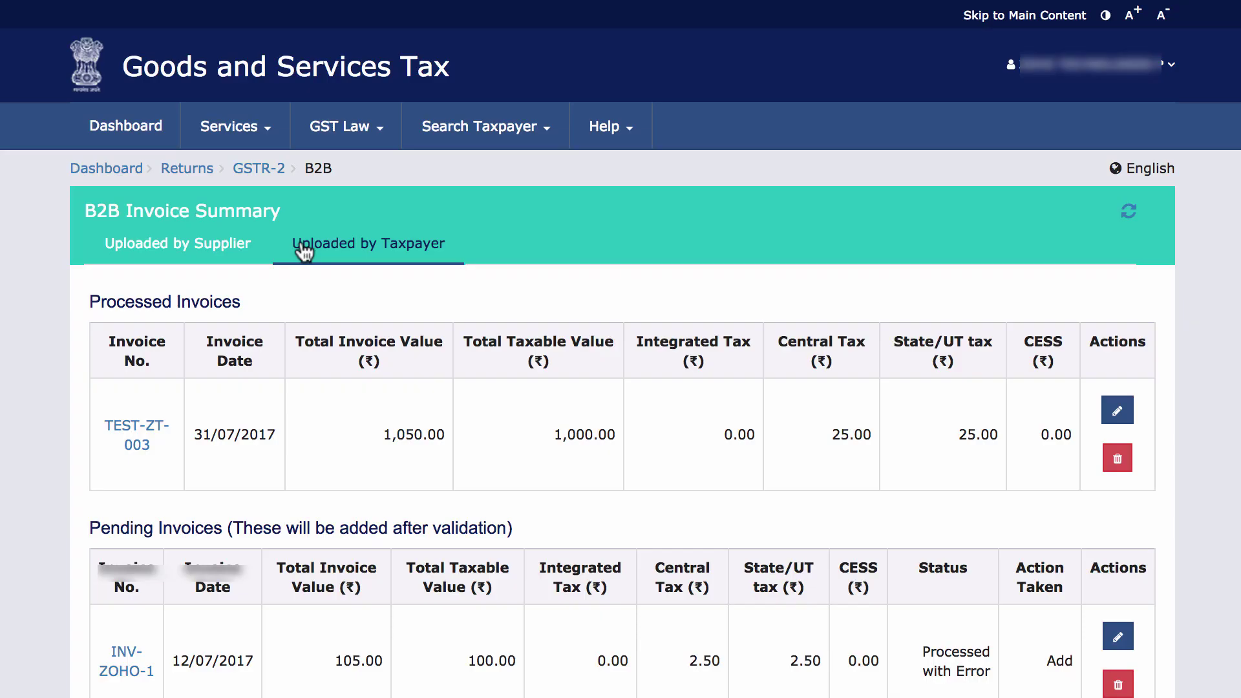
{"action": "left_click", "coordinate": [229, 249]}
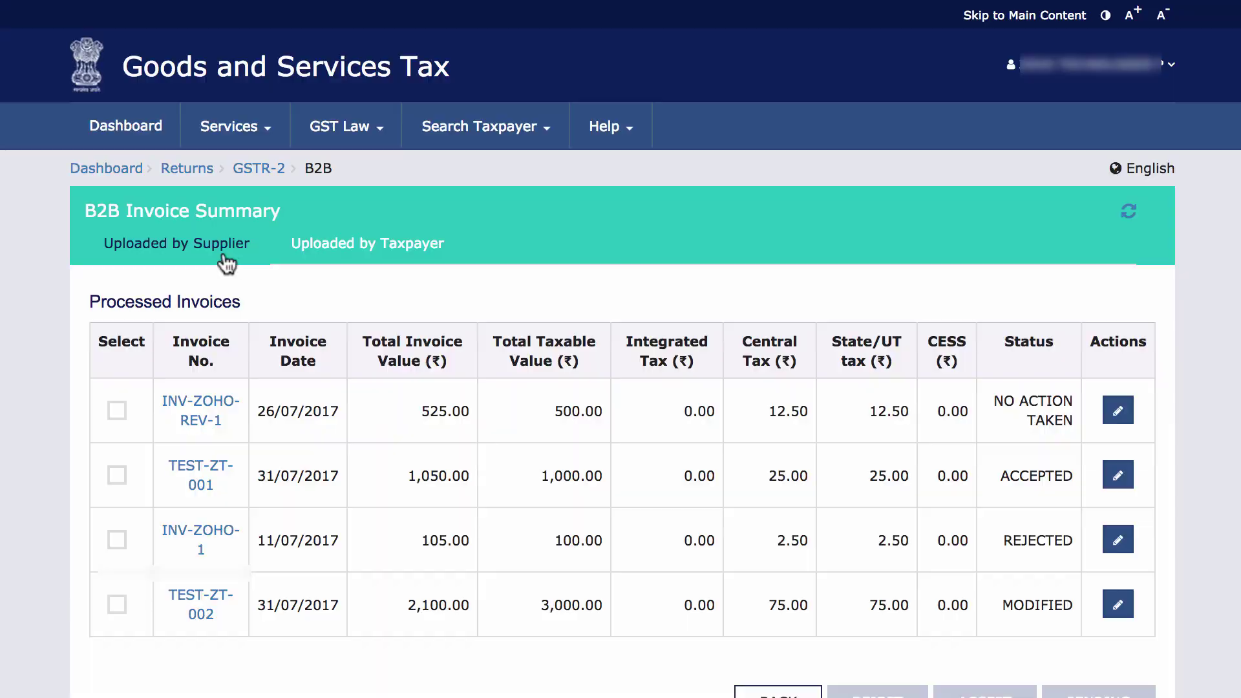
Preview the GSTR-2 summary and tick the declaration that the preview was reviewed.
{"action": "left_click", "coordinate": [258, 170]}
{"action": "scroll", "coordinate": [641, 491], "scroll_direction": "down", "scroll_amount": 10}
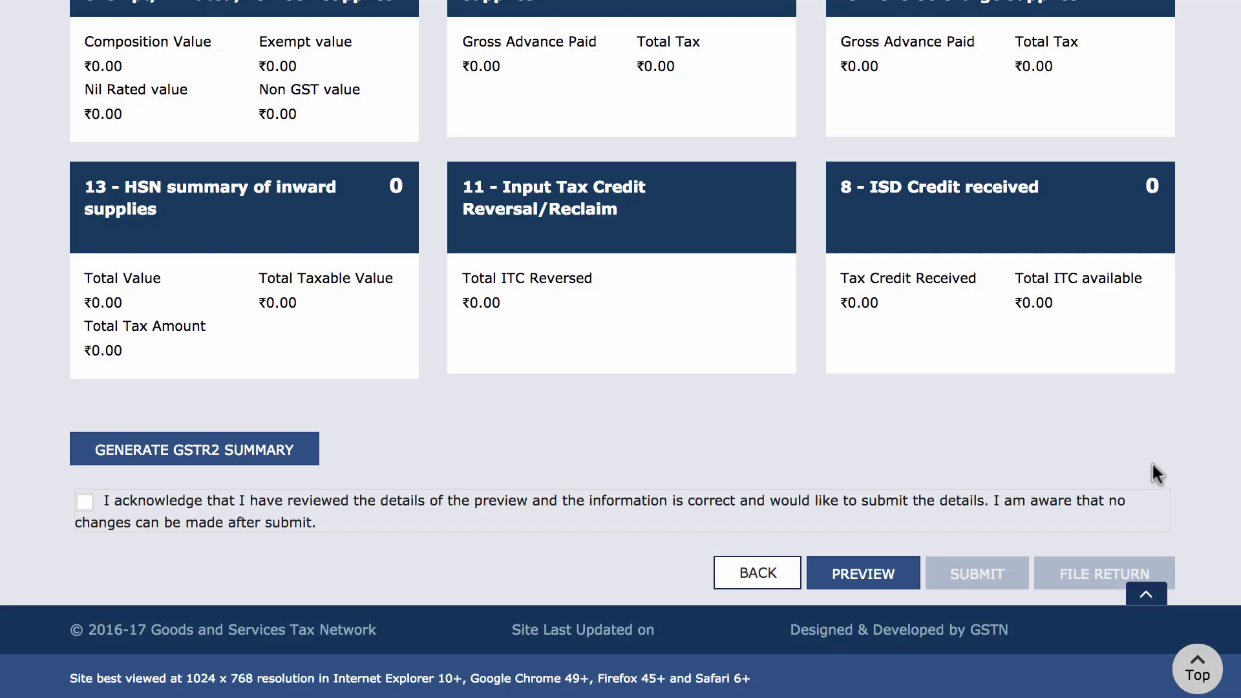
{"action": "left_click", "coordinate": [891, 574]}
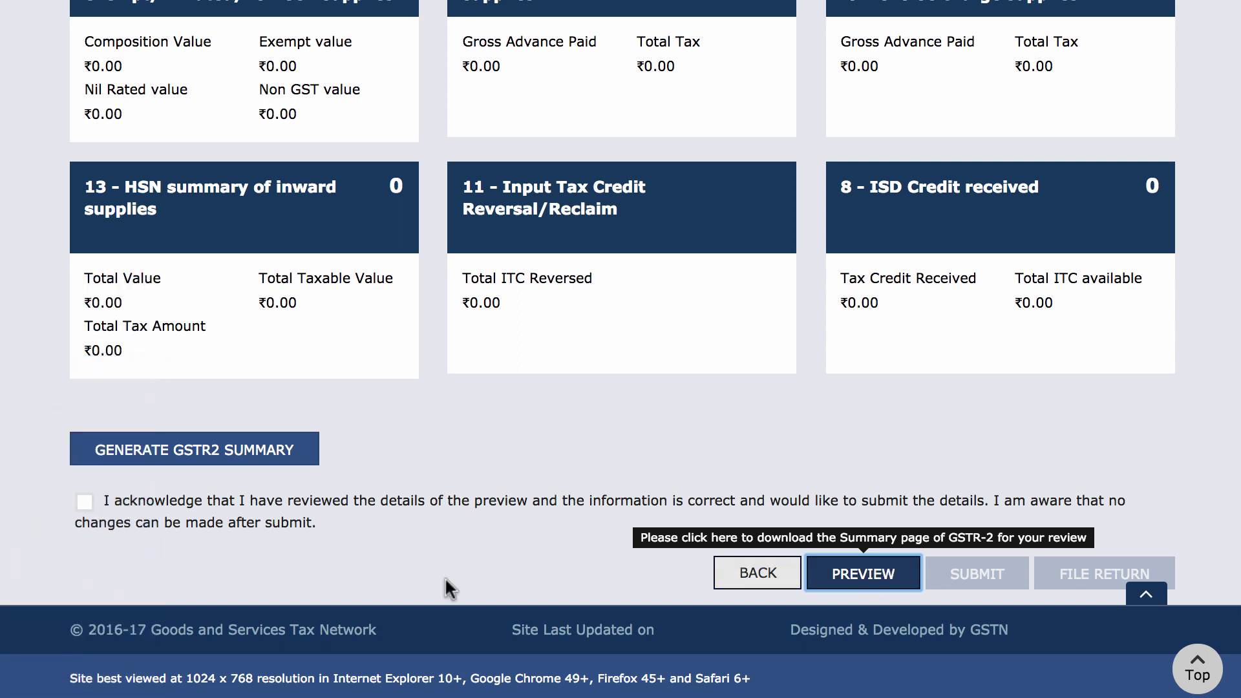
{"action": "left_click", "coordinate": [84, 502]}
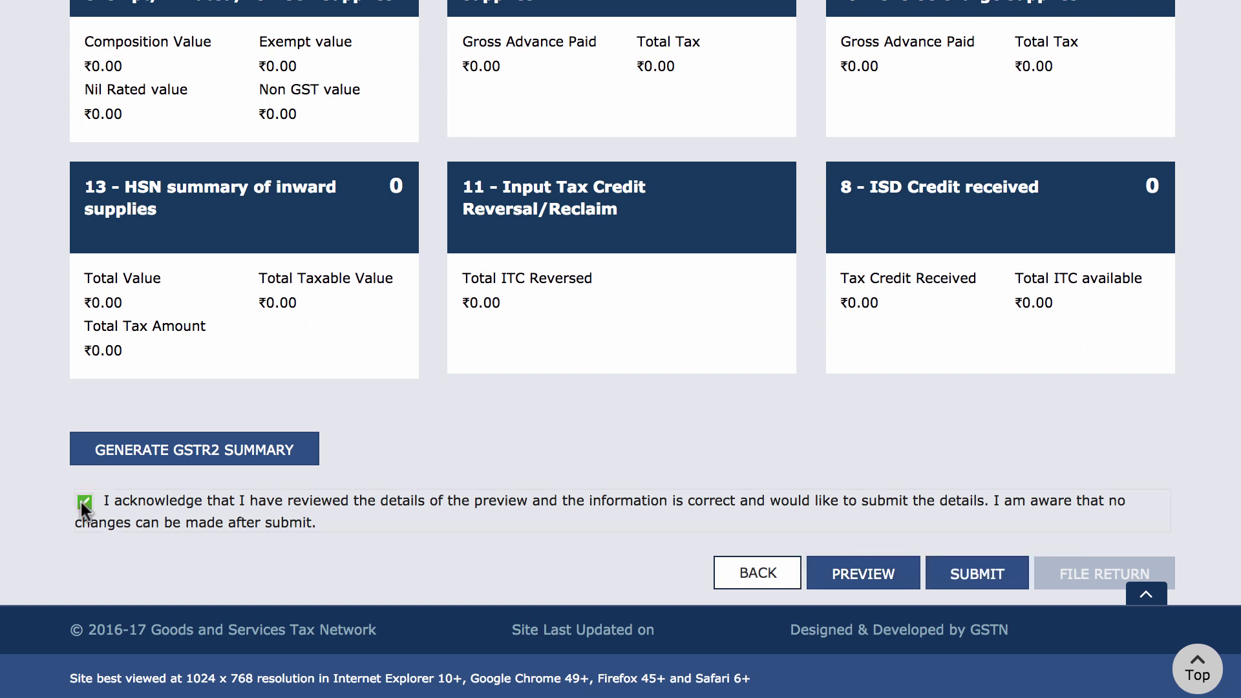